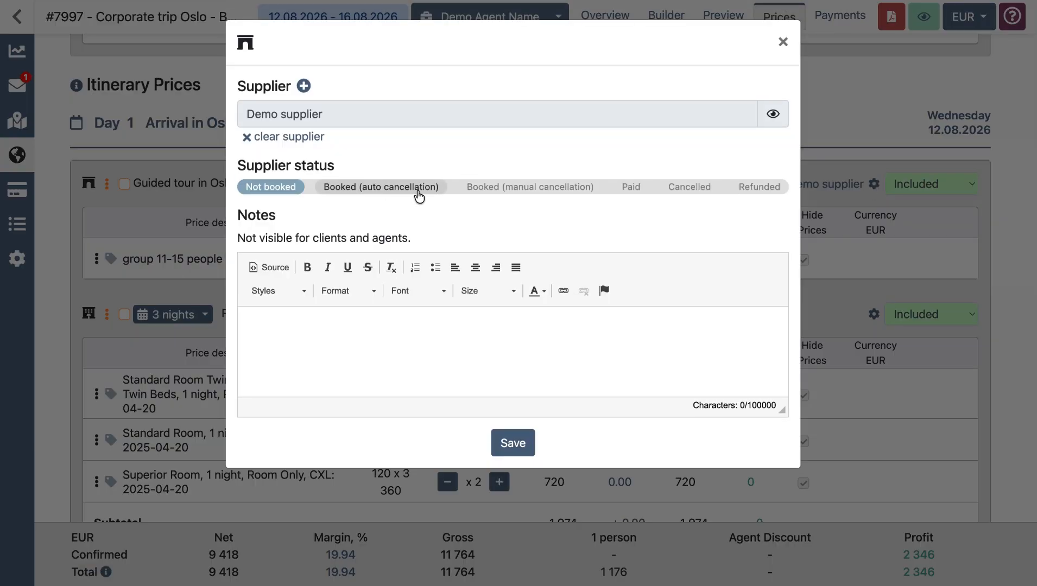
Step: Set the supplier status of the Oslo guided tour to Booked (auto cancellation) and save it
left_click(415, 191)
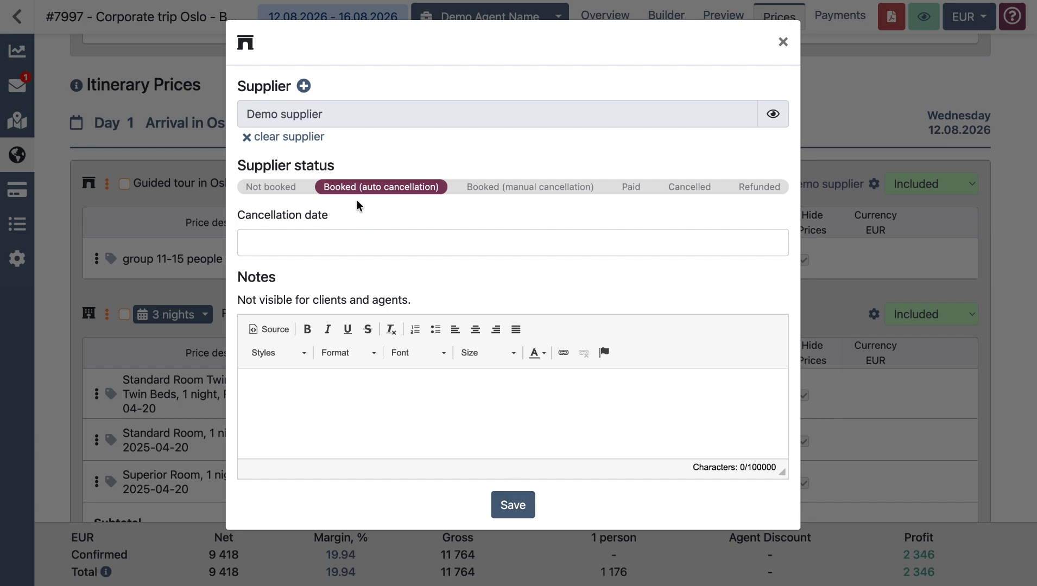
left_click(513, 505)
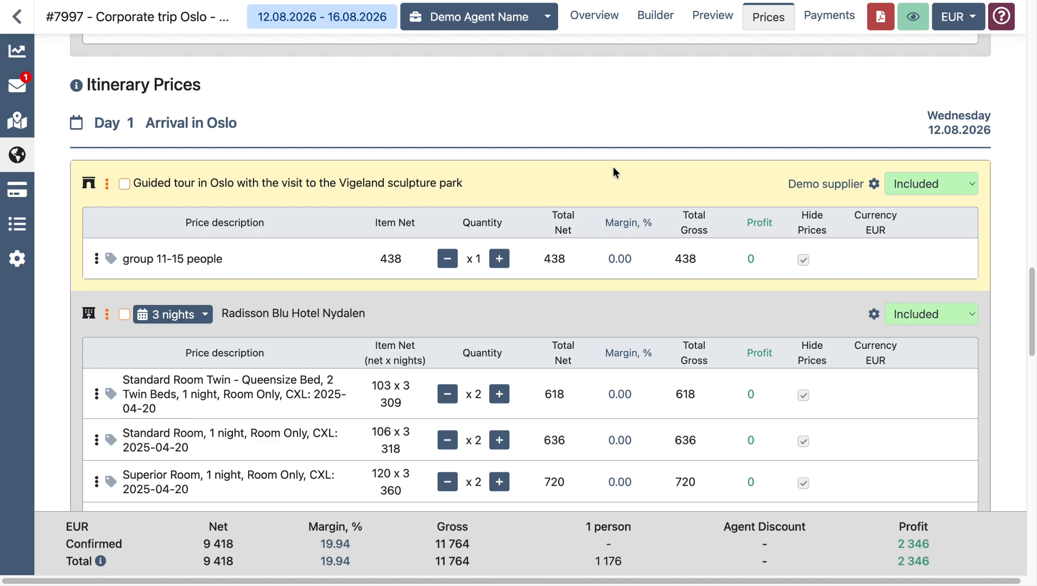
Step: Start a new supplier payment from the trip's payments, filtered by Demo supplier
left_click(814, 17)
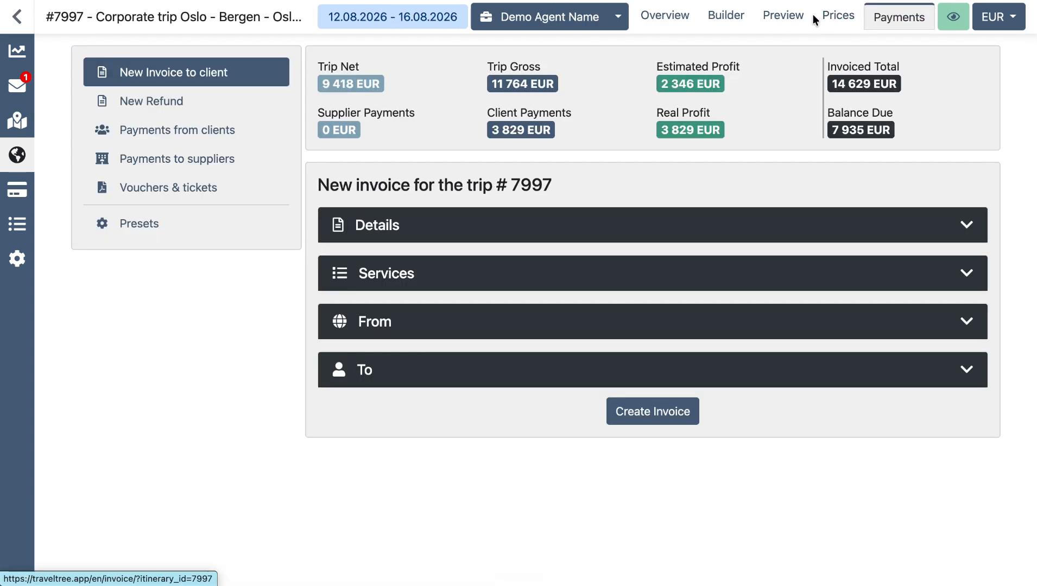
left_click(185, 163)
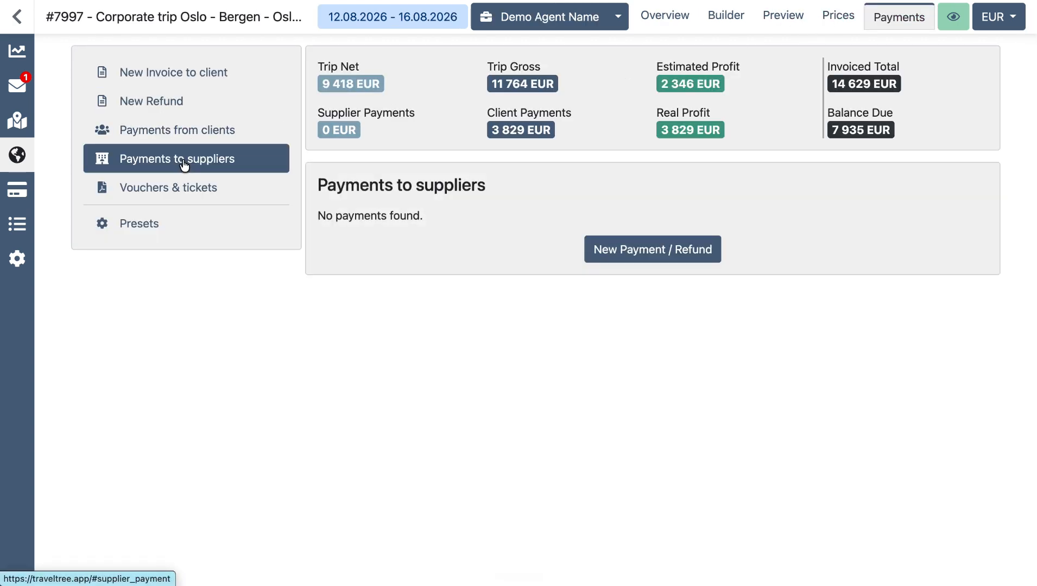
left_click(632, 254)
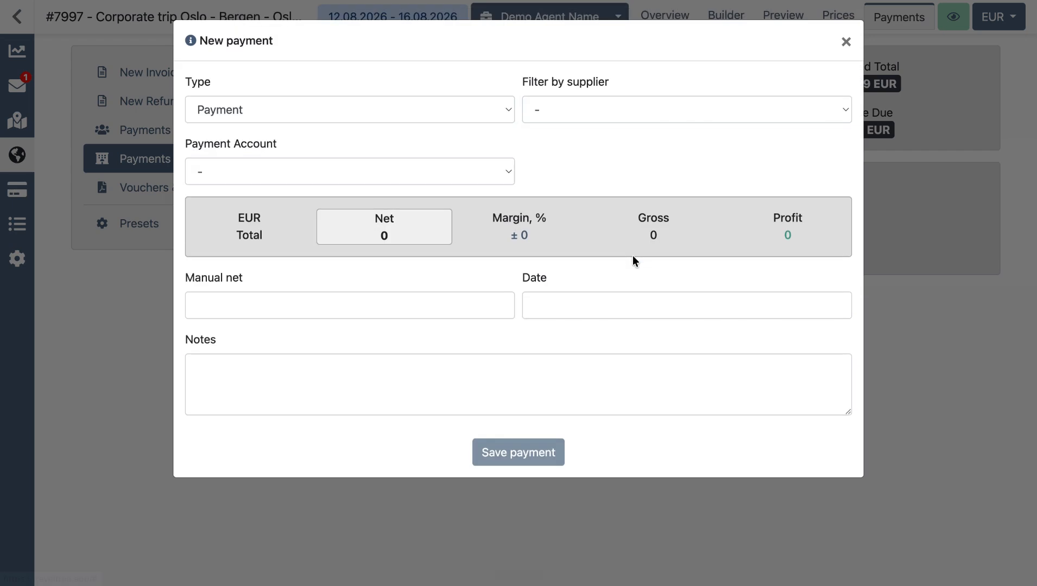
left_click(573, 112)
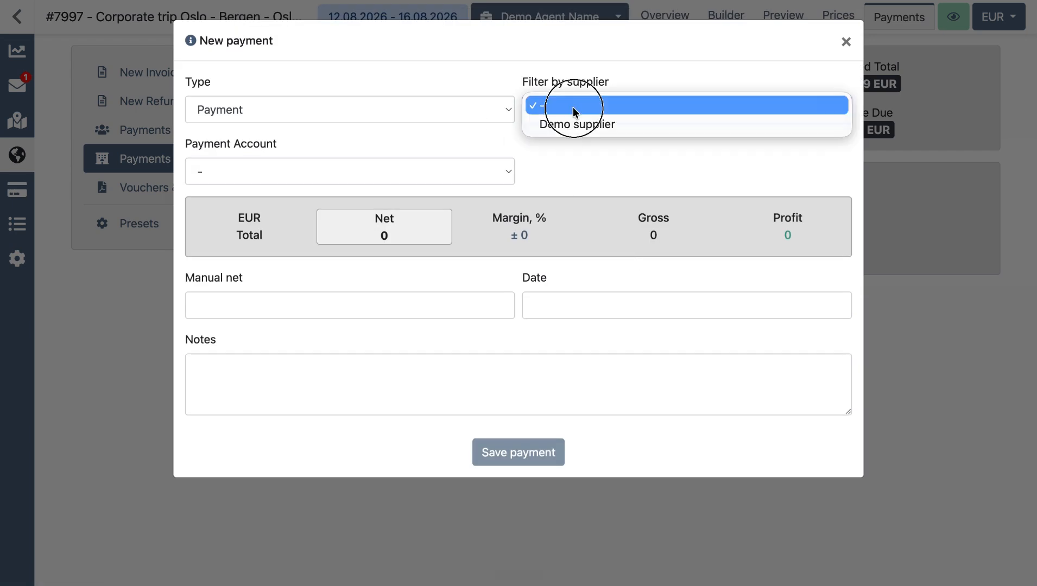
left_click(578, 124)
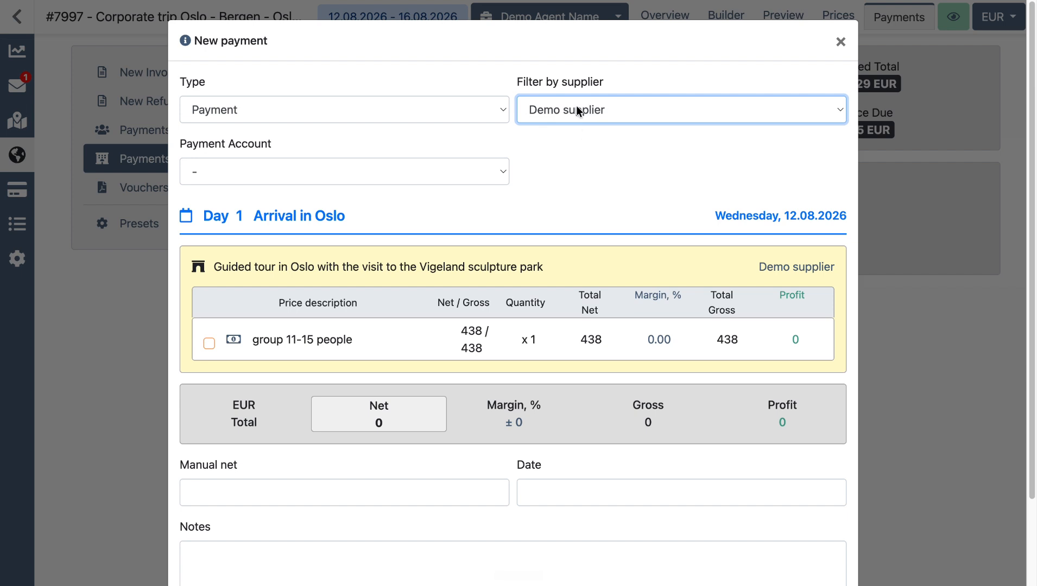
left_click(586, 109)
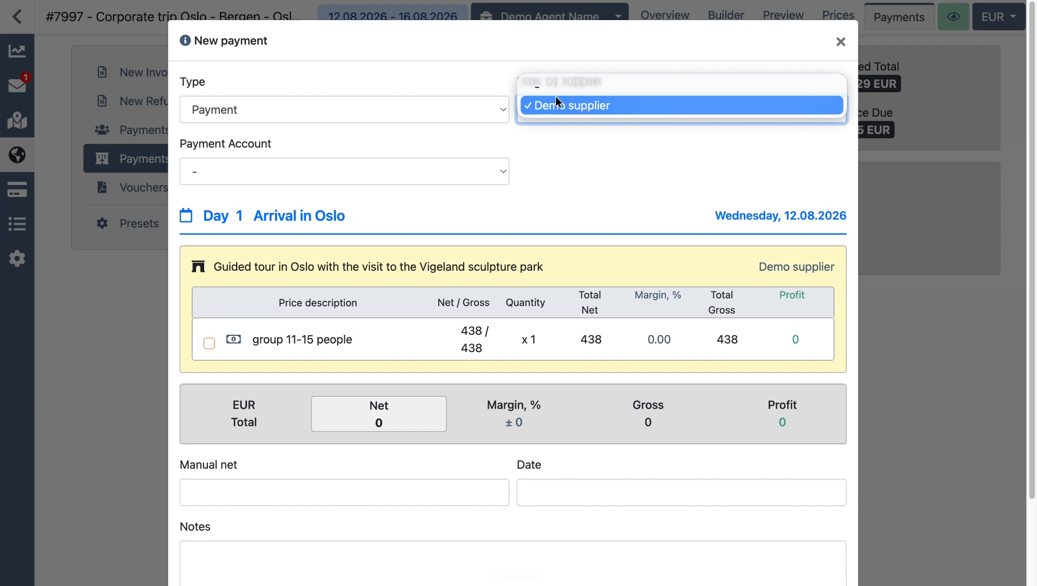
left_click(556, 97)
Step: Include the group 11-15 people price in the payment, set the manual net to 450, and save the payment
left_click(211, 344)
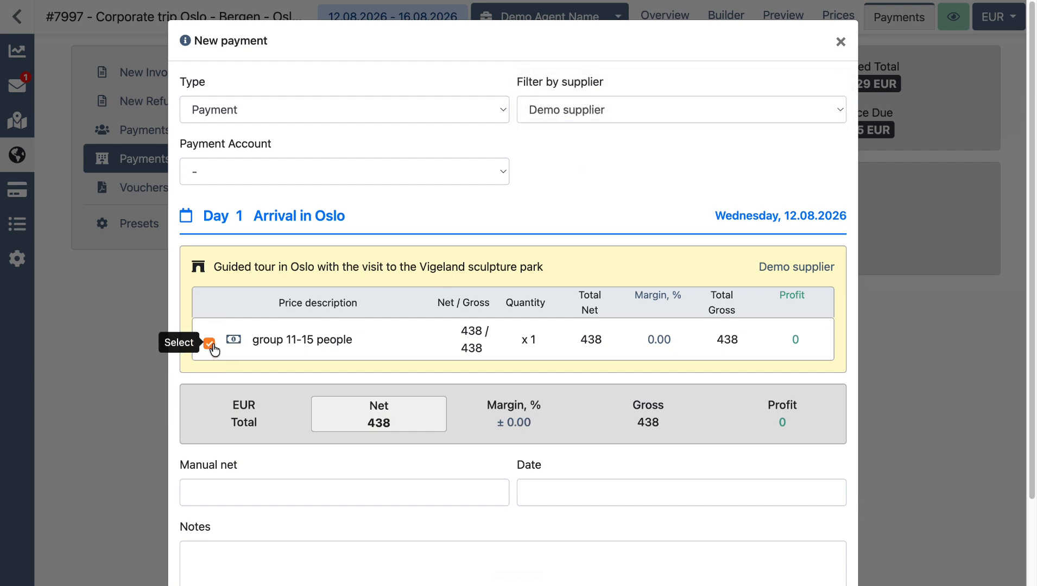
scroll(212, 348, "down", 2)
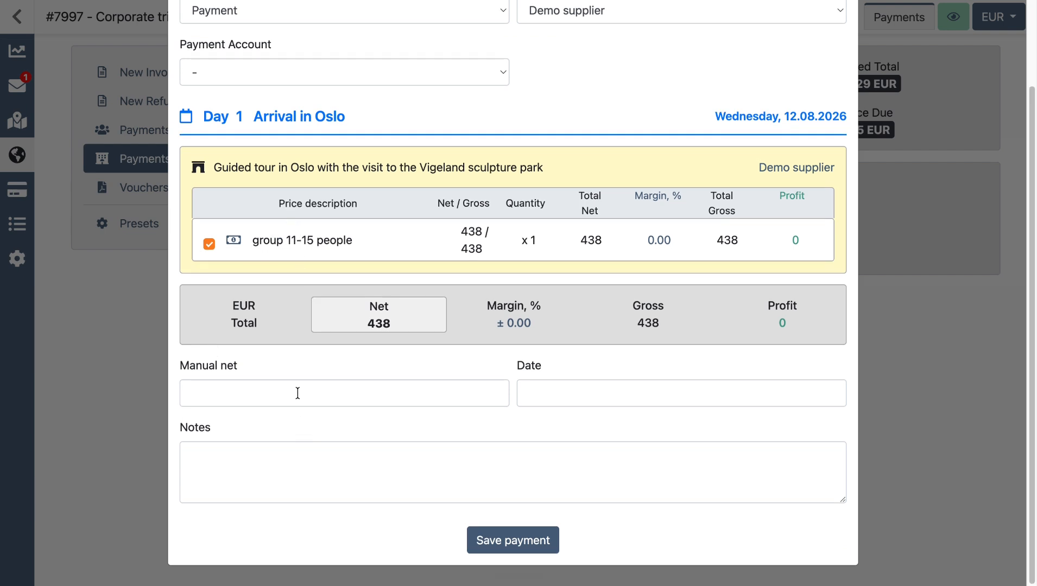
left_click(331, 395)
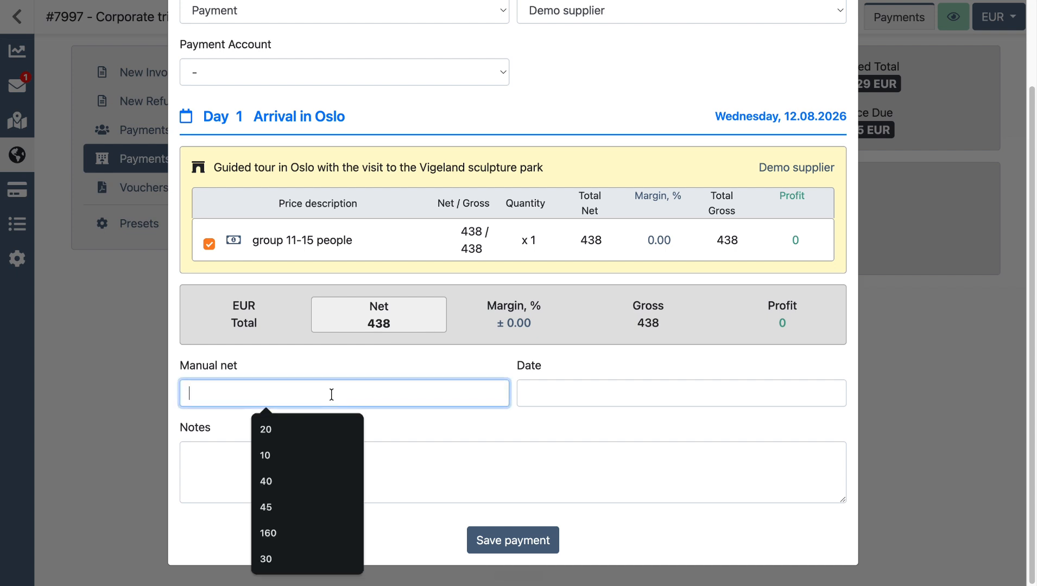
type("450")
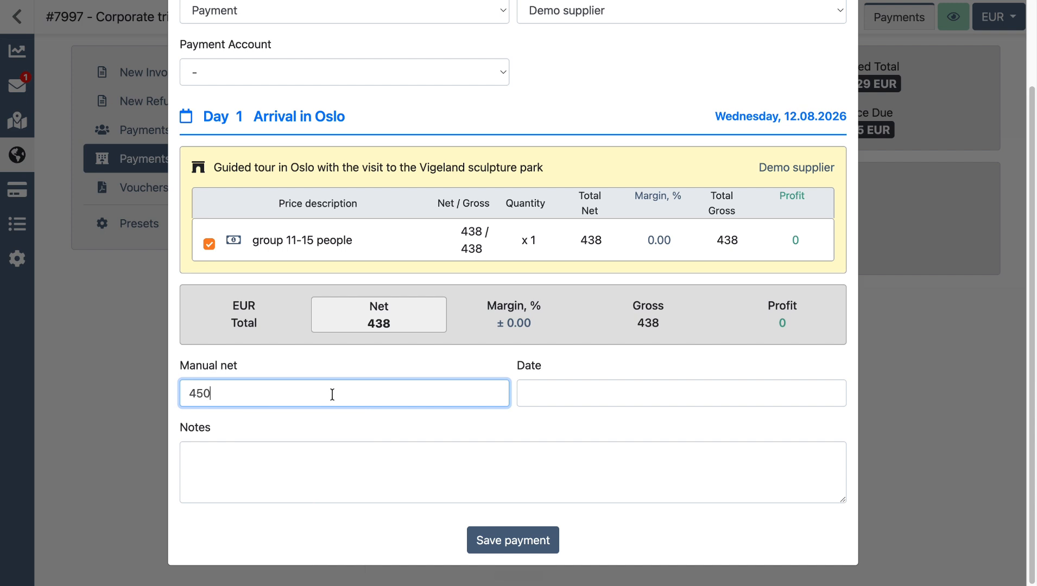
left_click(387, 429)
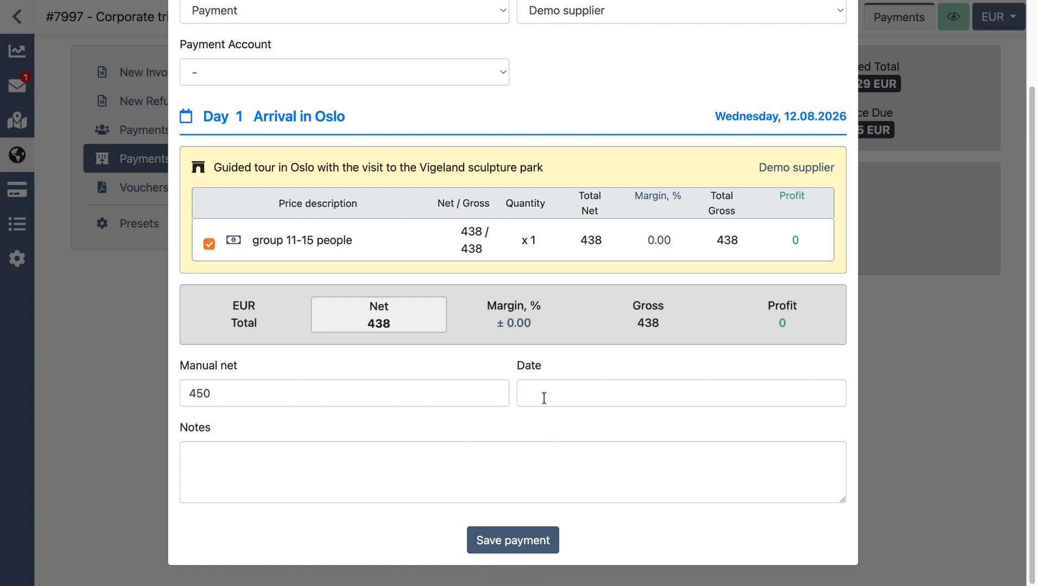
left_click(496, 547)
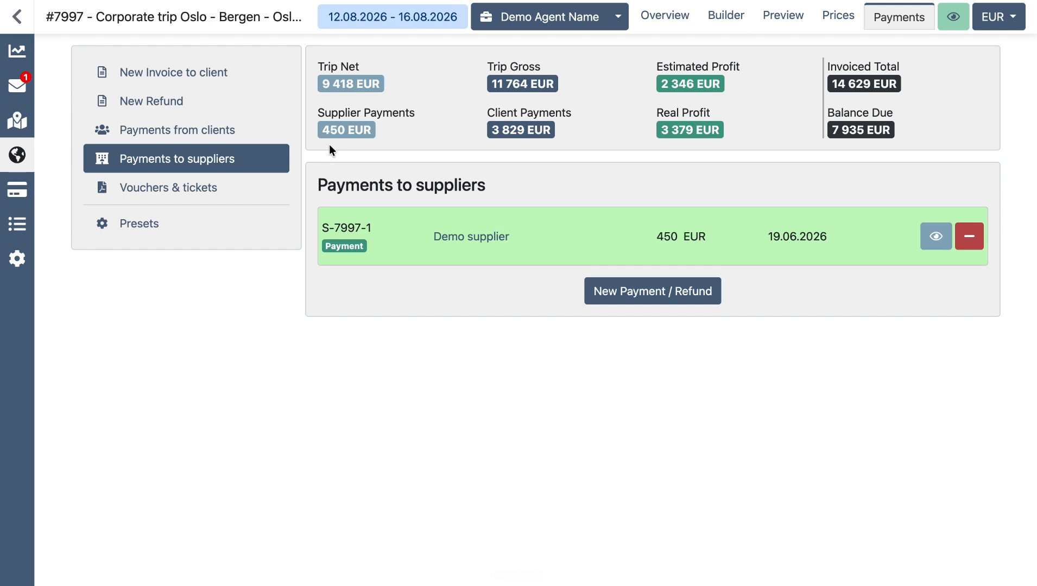
Step: View the details of the trip's 450 EUR supplier payment, close them, and delete the payment
left_click(938, 237)
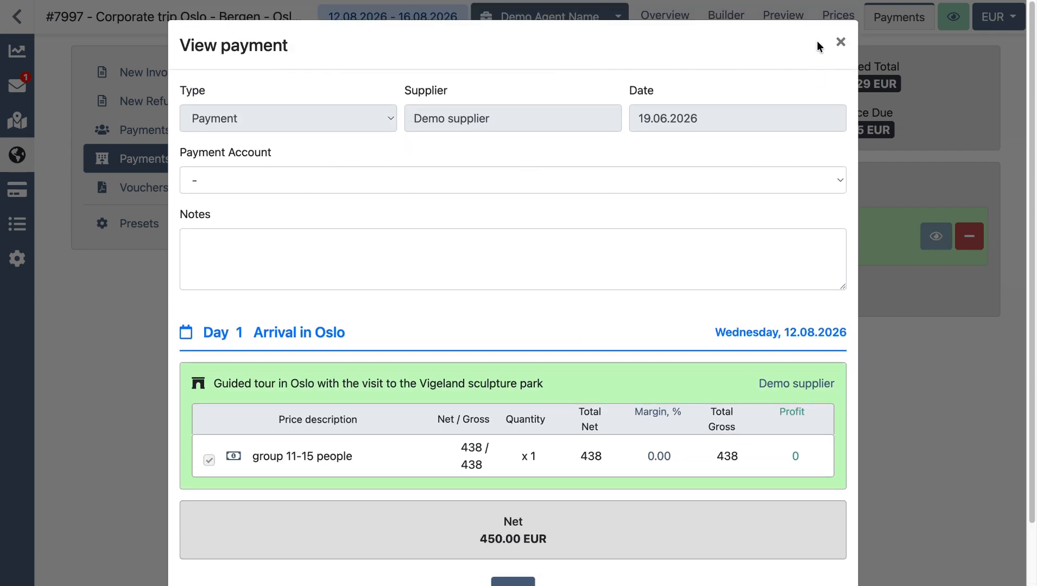
left_click(840, 43)
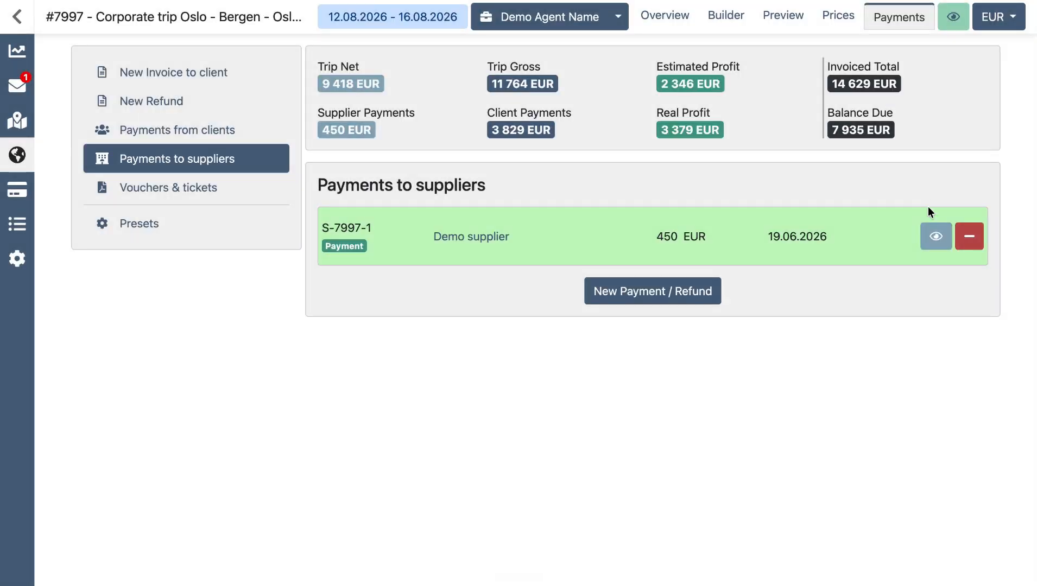
left_click(969, 237)
left_click(649, 75)
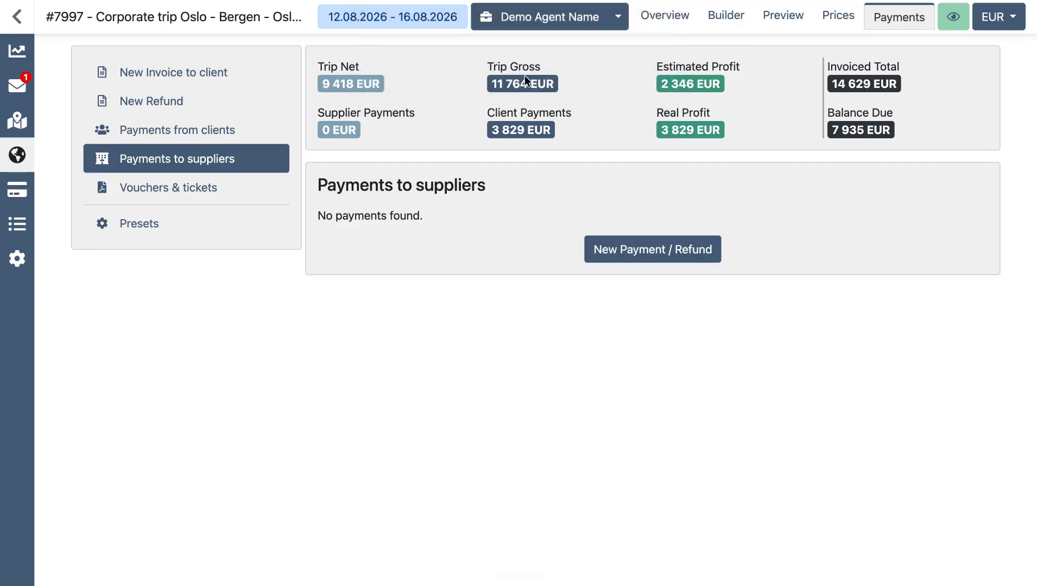
Step: Go to the overall list of payments to suppliers and start a new payment there
mouse_move(7, 191)
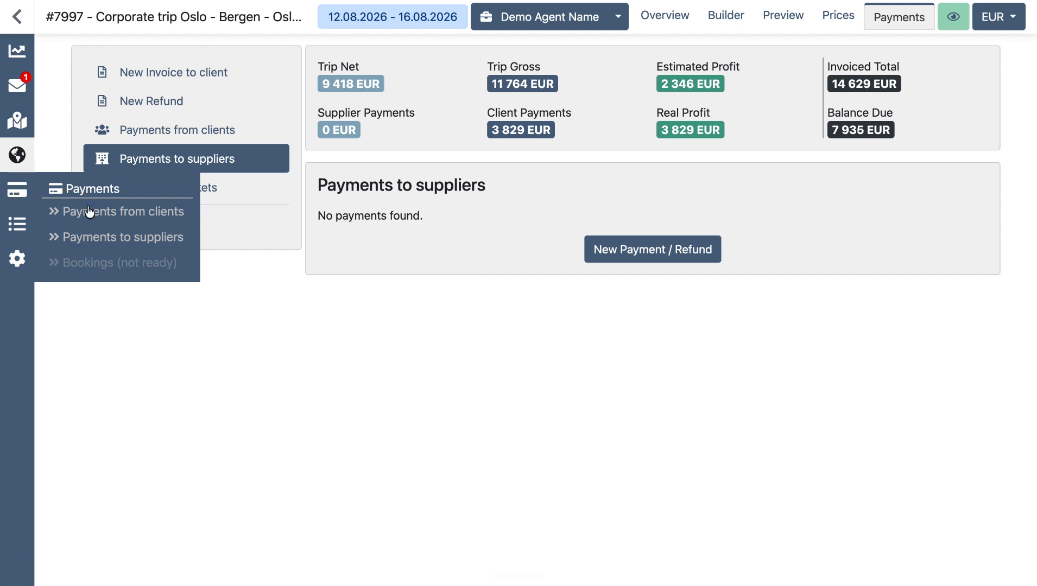
left_click(102, 239)
scroll(168, 278, "down", 3)
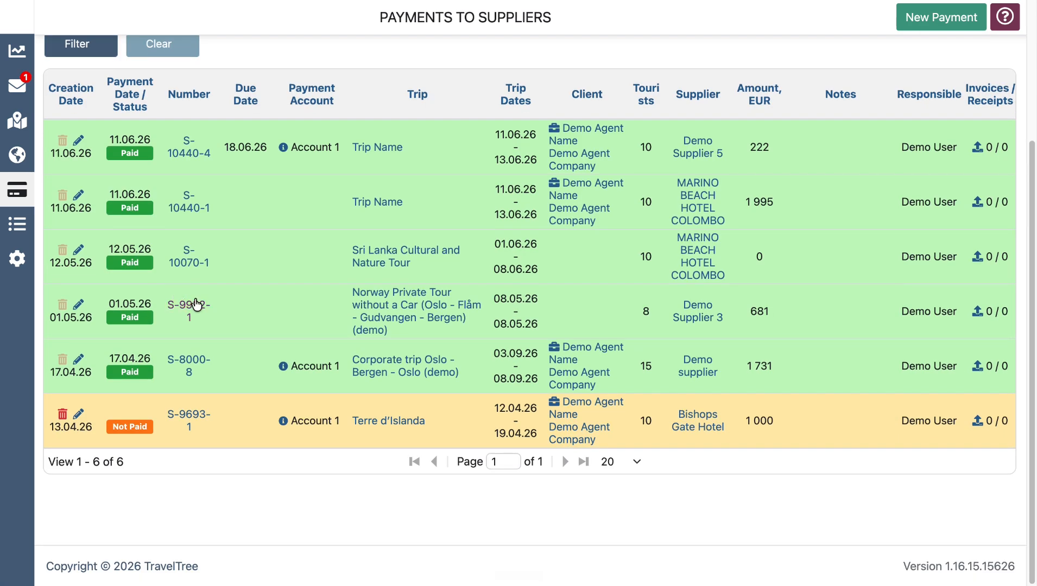
scroll(198, 306, "up", 3)
scroll(198, 307, "down", 3)
scroll(199, 303, "up", 2)
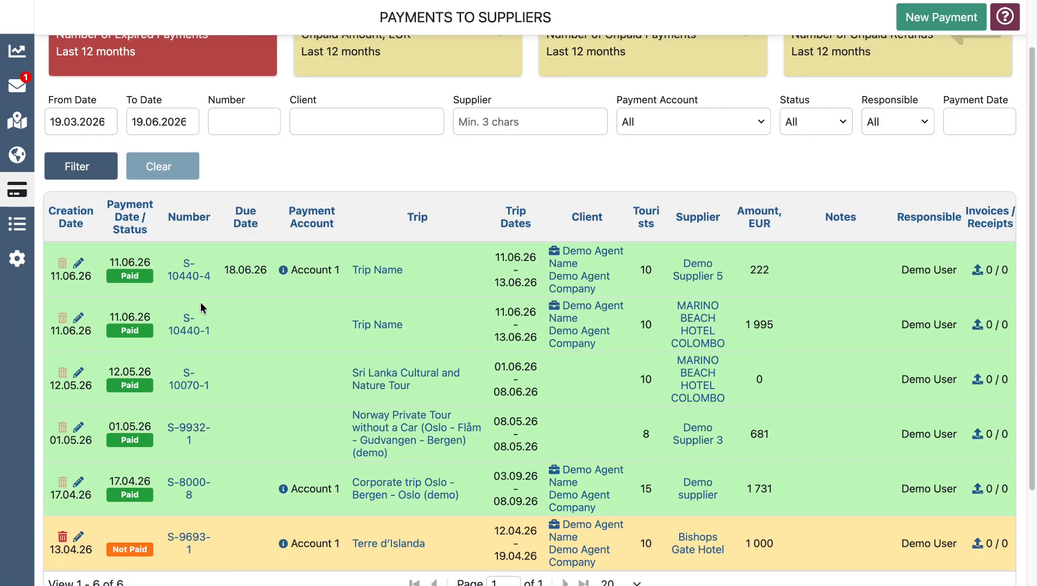
scroll(227, 195, "up", 1)
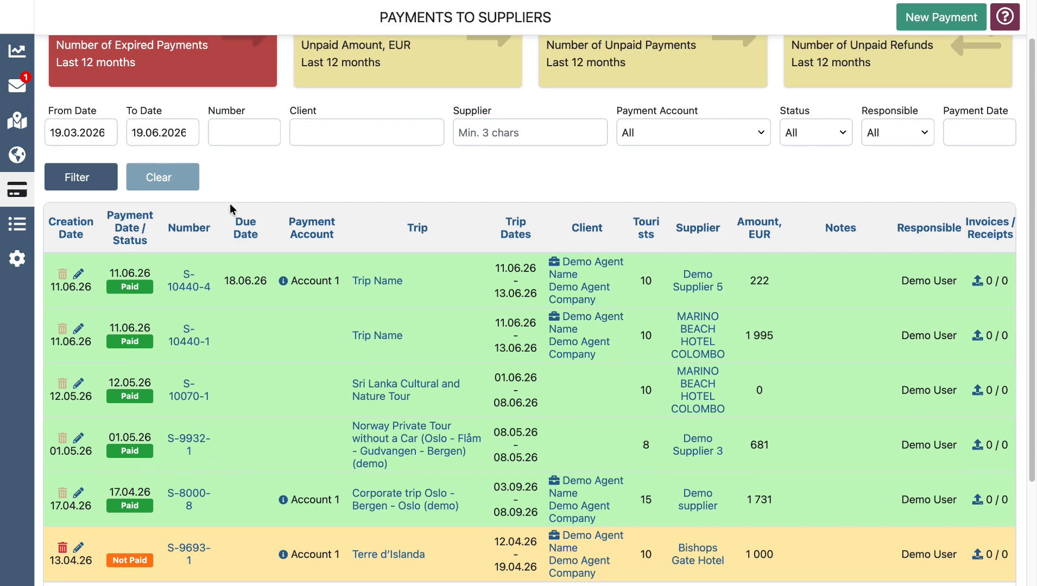
left_click(909, 19)
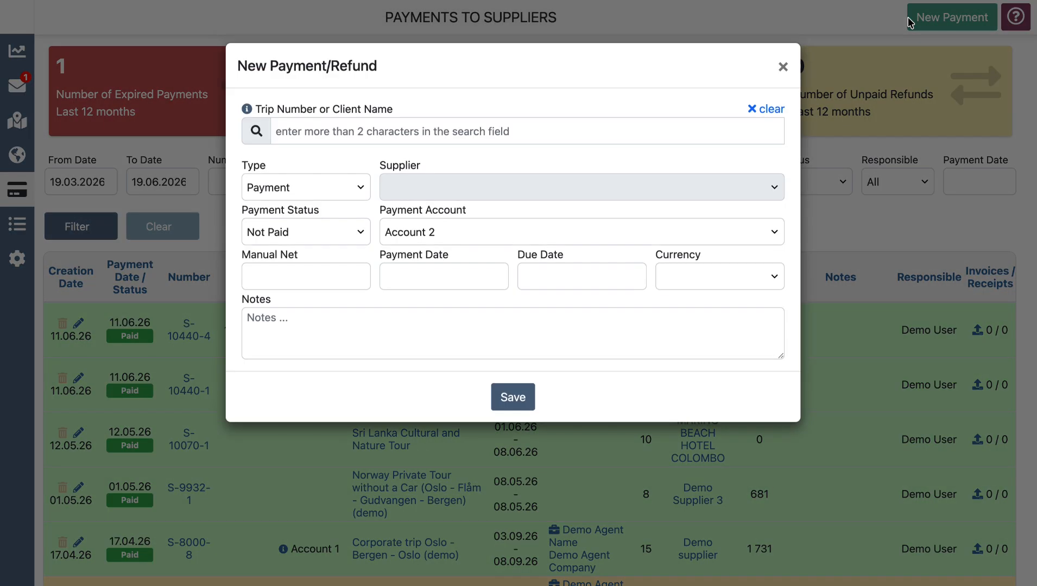
Step: Assign the payment to trip 7997, keep the type as Payment, and choose Demo supplier as the supplier
left_click(443, 133)
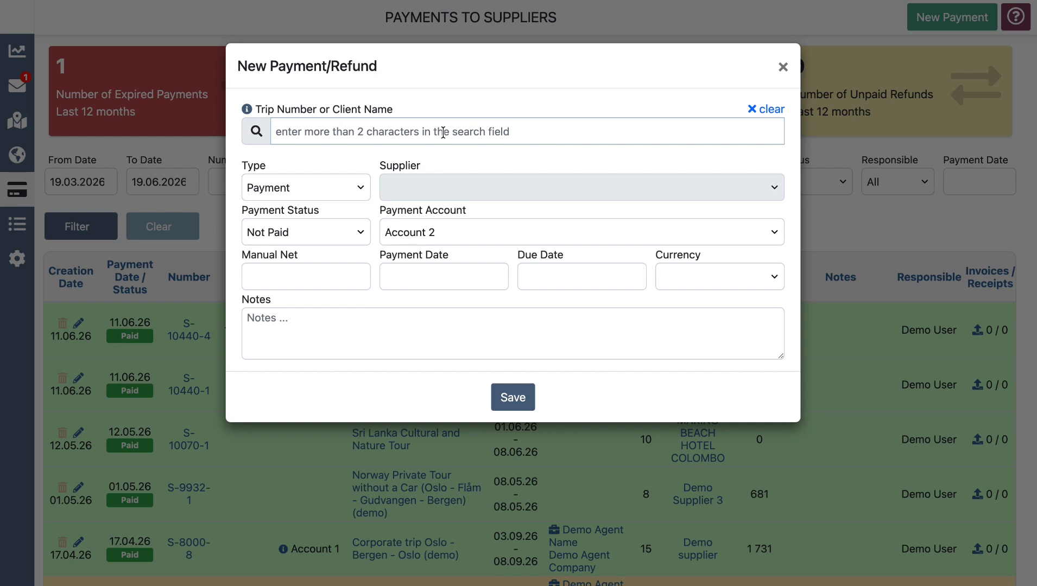
type("7")
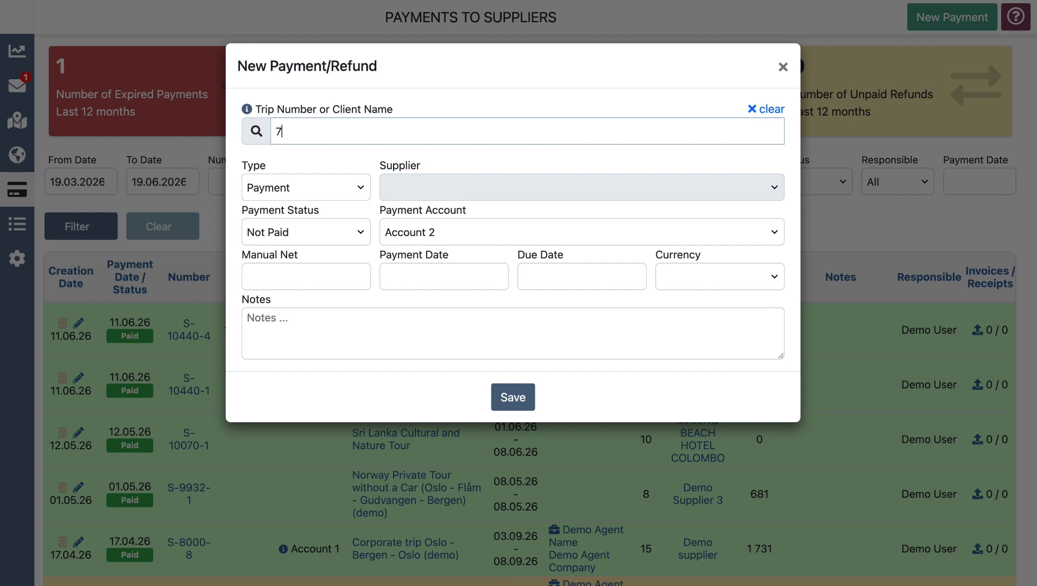
type("997")
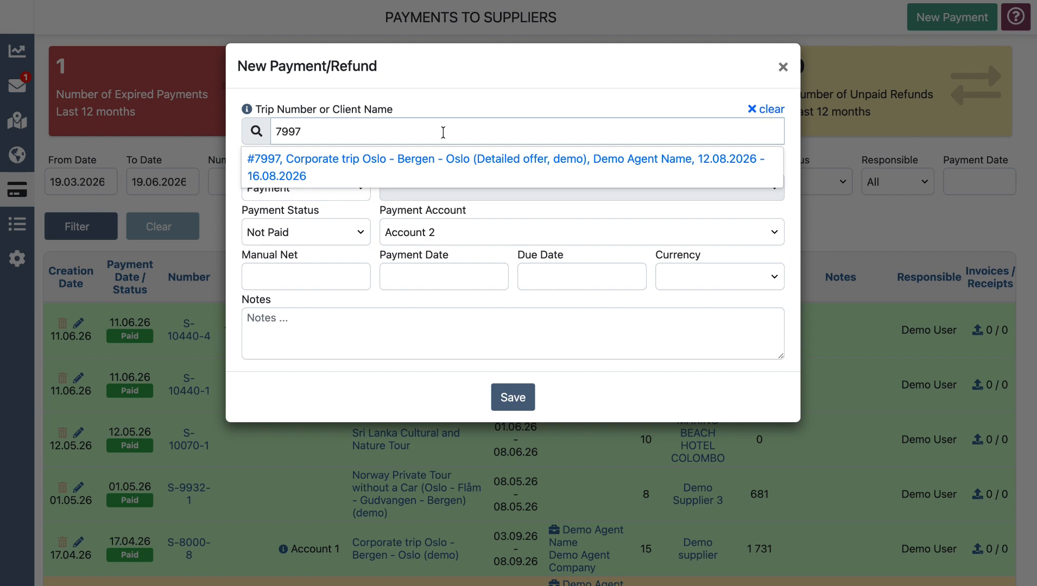
left_click(350, 172)
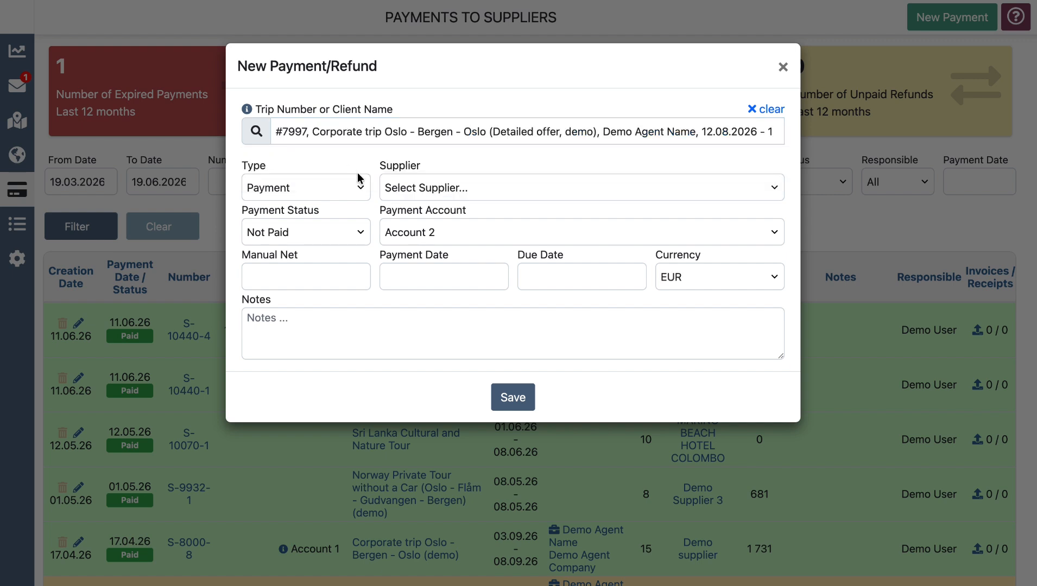
left_click(329, 190)
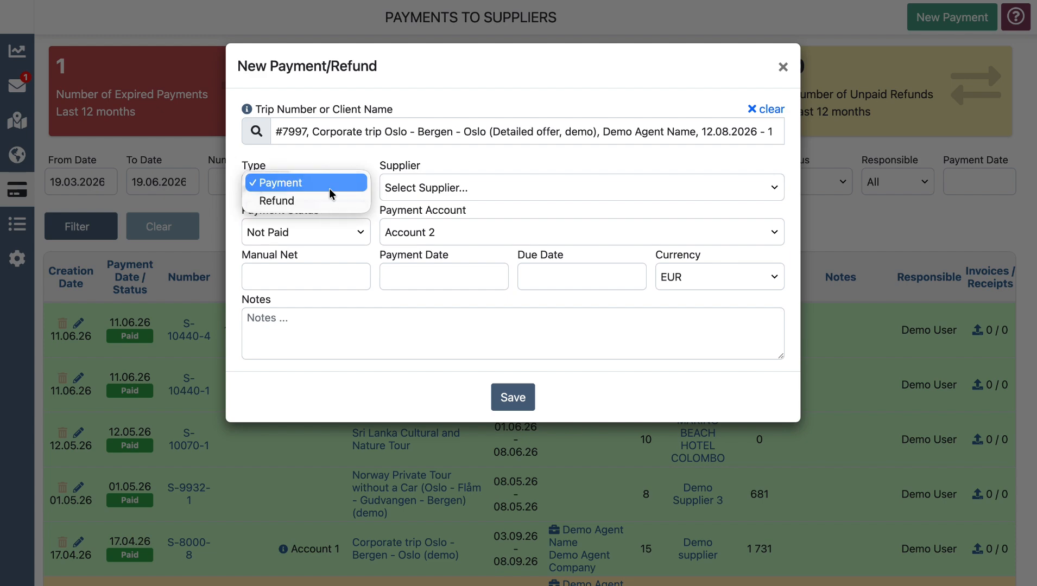
left_click(331, 183)
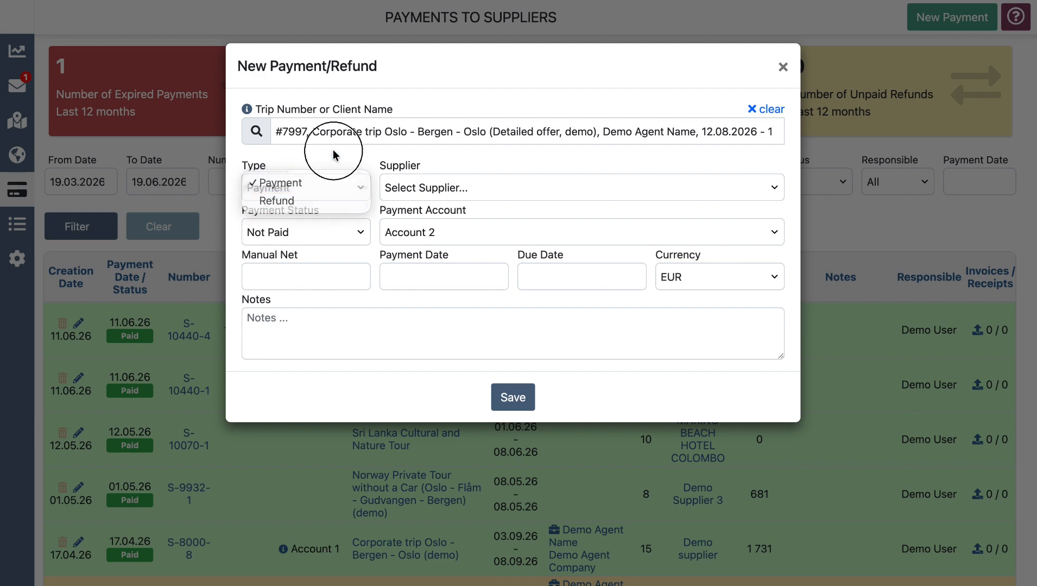
left_click(423, 183)
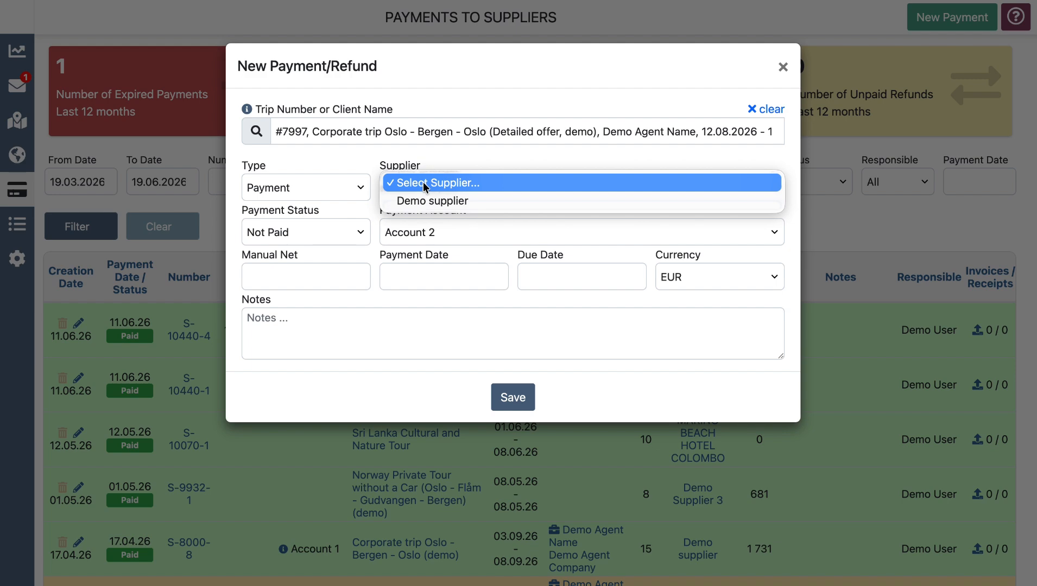
left_click(448, 201)
Step: Include the Day 1 group 11-15 people price in the new payment
scroll(351, 265, "down", 2)
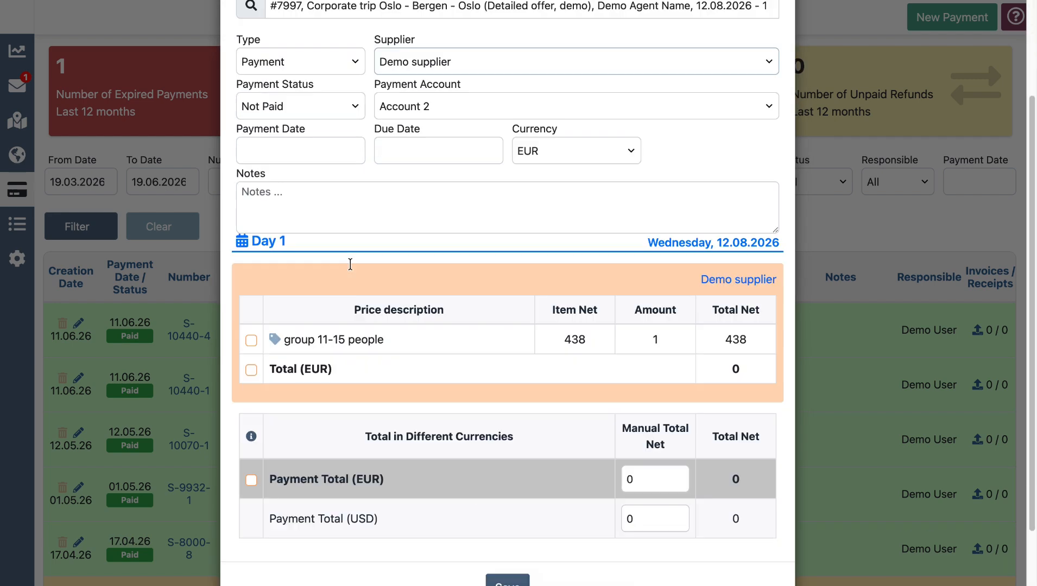
left_click(251, 342)
scroll(250, 341, "down", 2)
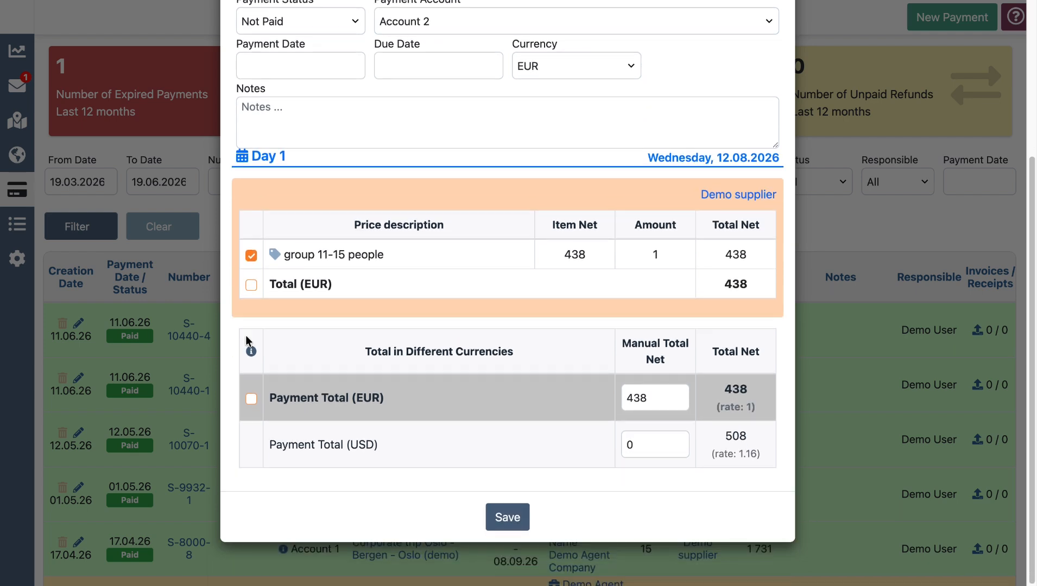
Step: Switch the payment status to Paid and back to Not Paid
scroll(247, 341, "up", 4)
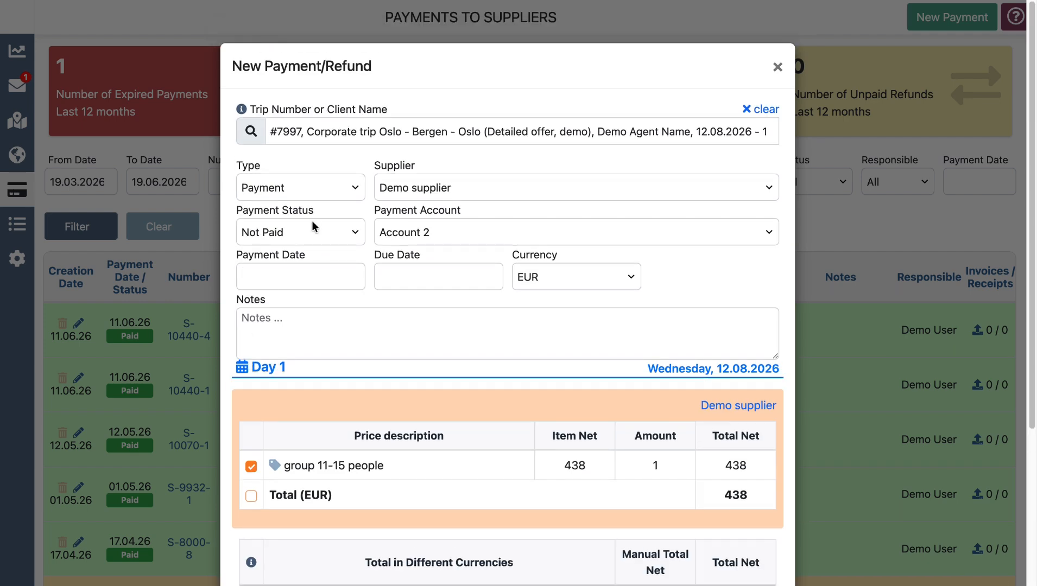
left_click(309, 235)
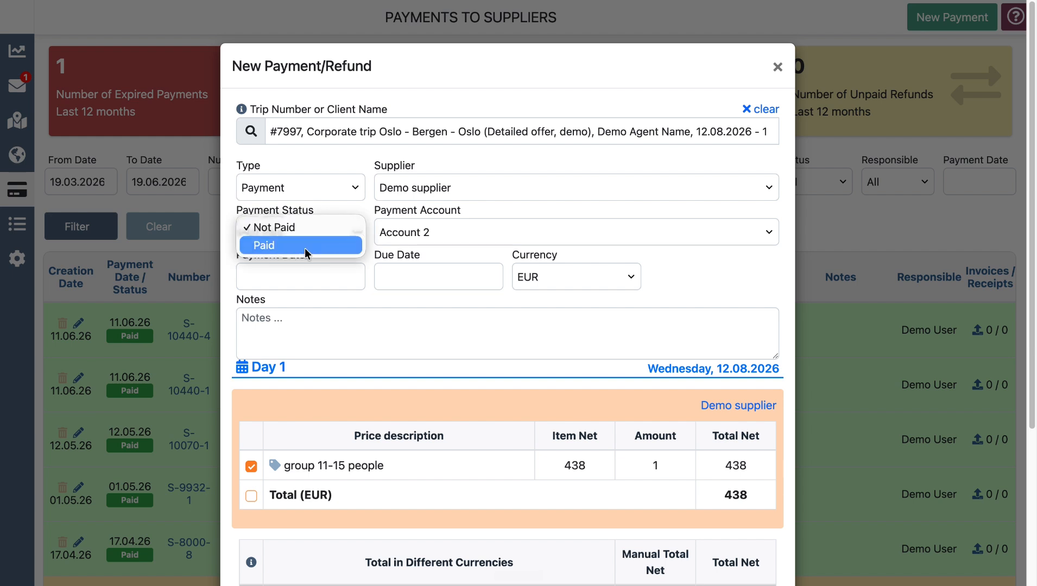
left_click(304, 247)
left_click(304, 222)
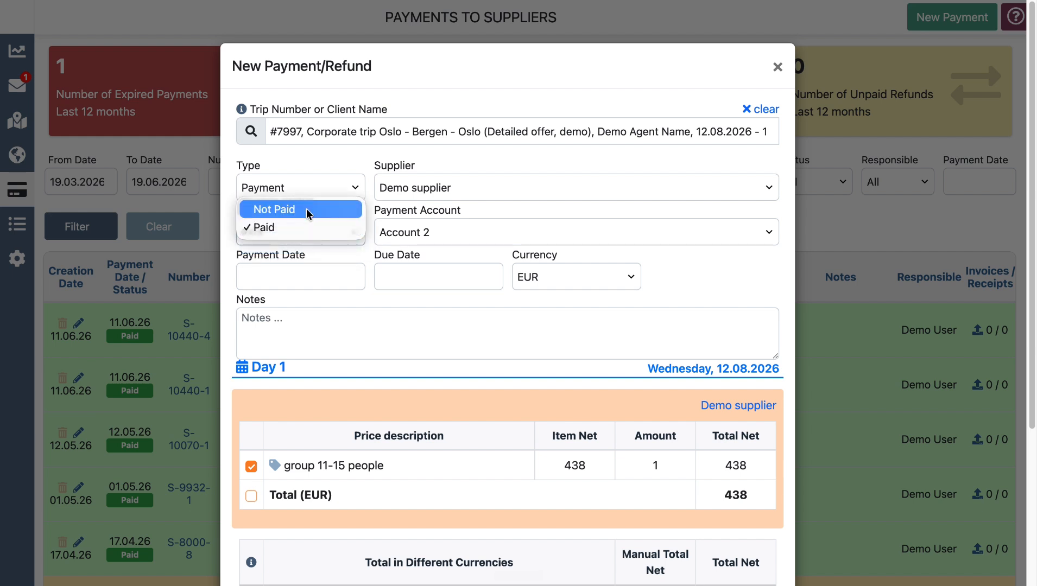
left_click(306, 209)
Step: Set the new payment's due date to 26.06.2026 and save the payment
left_click(400, 274)
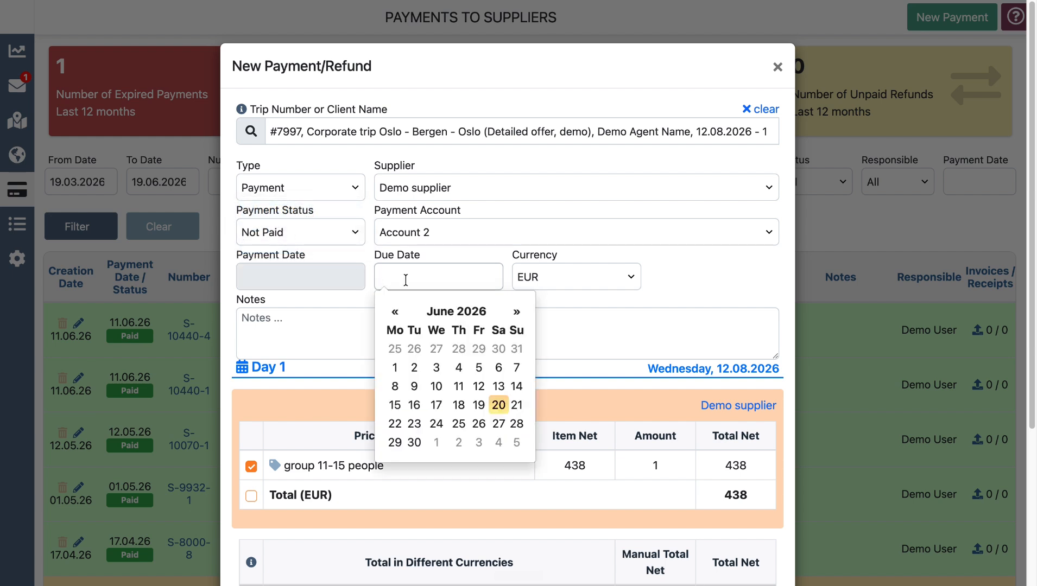
left_click(478, 424)
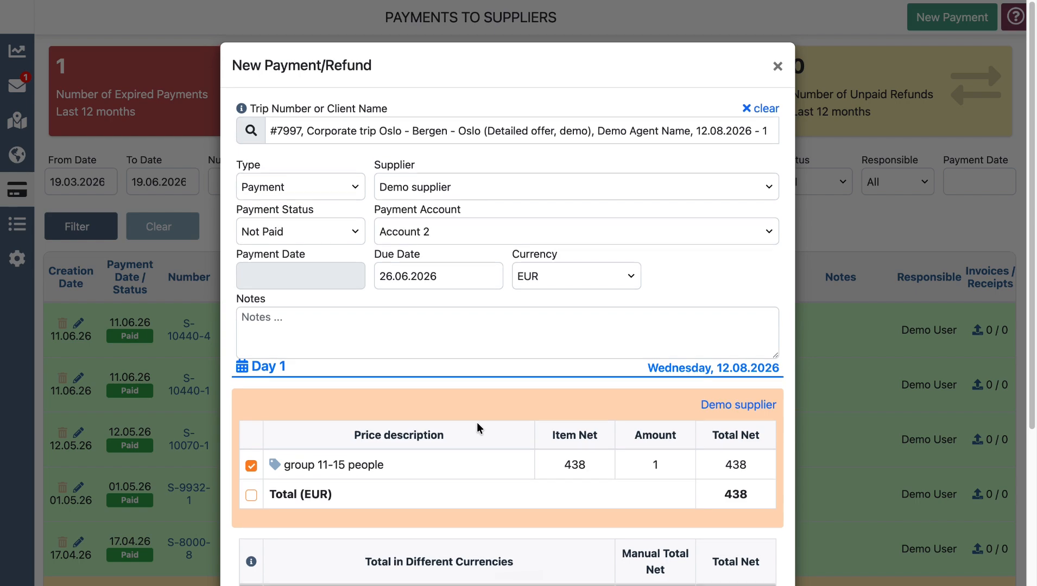
scroll(477, 427, "down", 2)
scroll(559, 400, "down", 3)
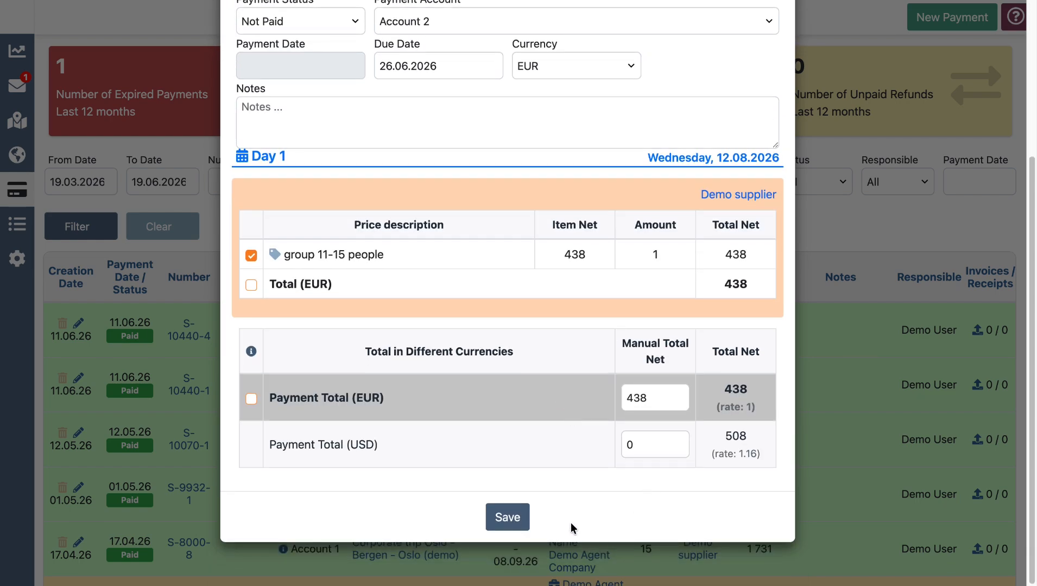
left_click(508, 579)
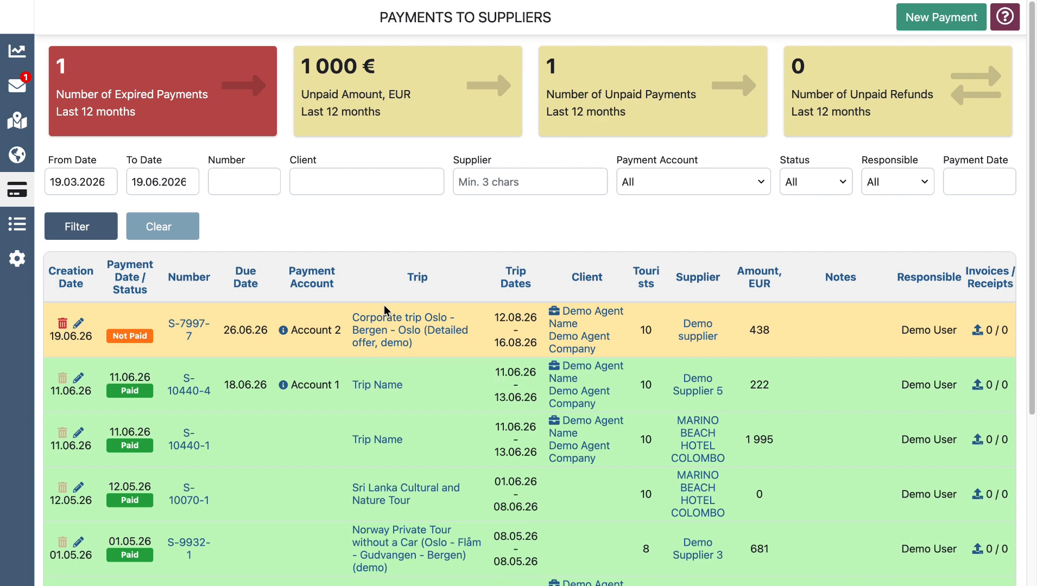
Step: Upload INV-1046.pdf as an invoice to the new Not Paid payment for trip 7997
left_click(977, 330)
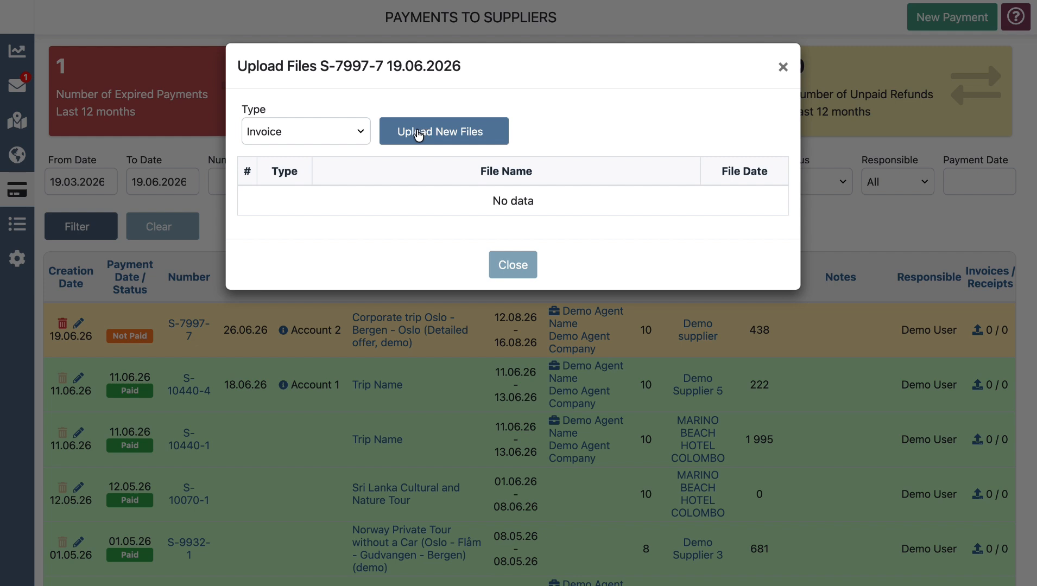
left_click(418, 133)
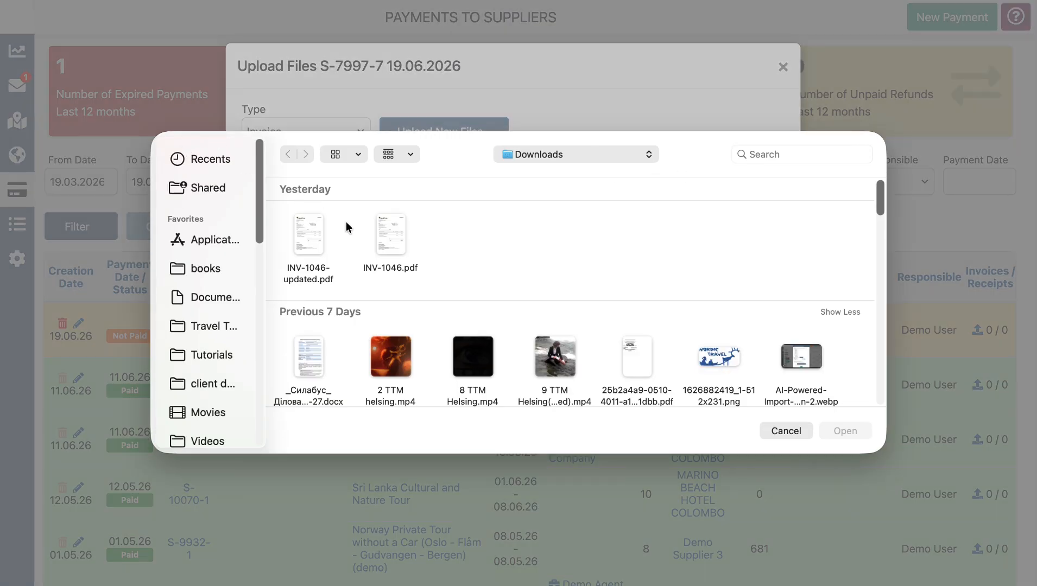
double_click(391, 231)
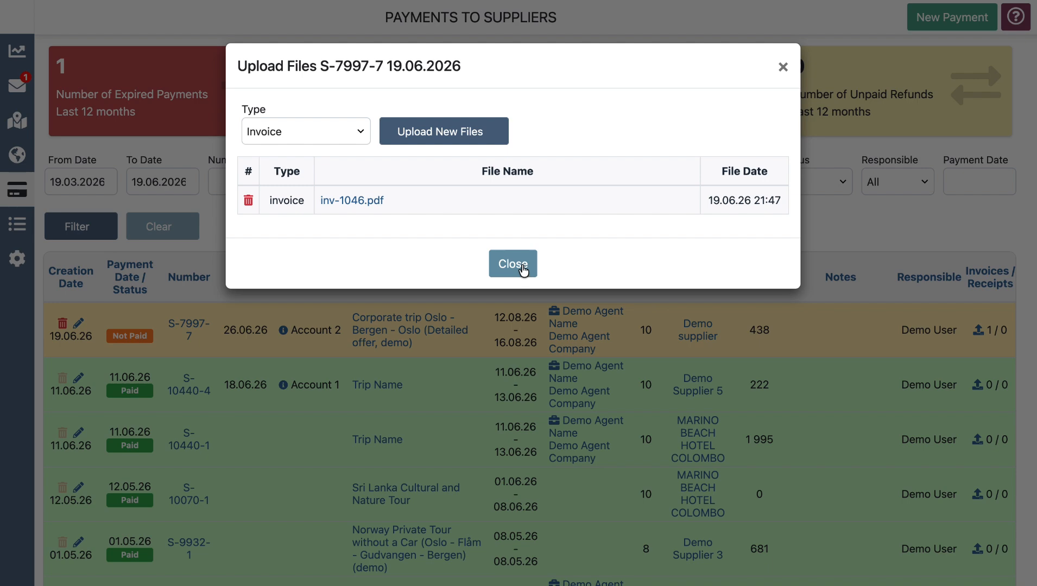
left_click(523, 270)
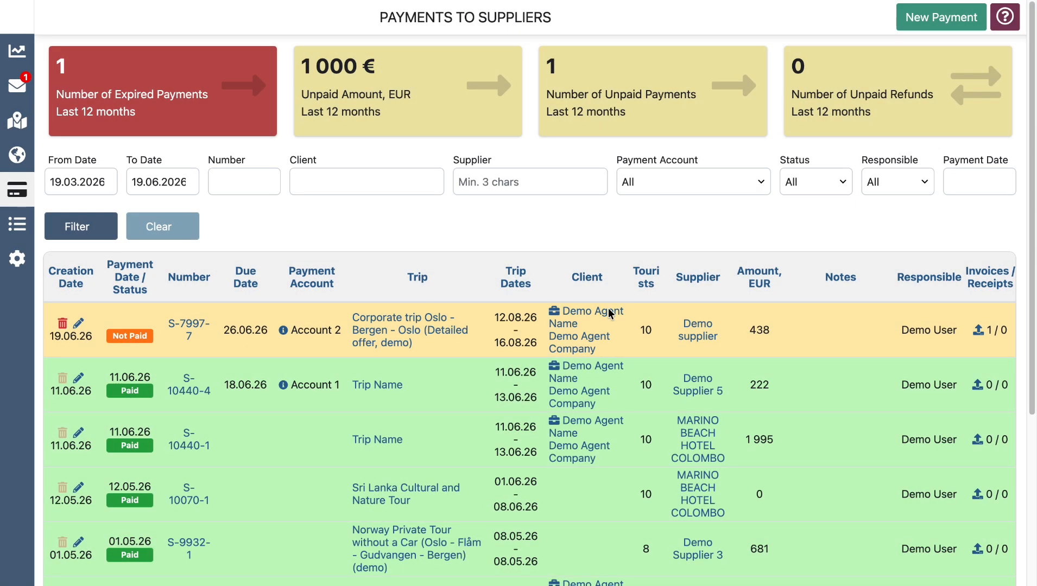
Step: Reopen the payment's uploaded files and view the attached invoice inv-1046.pdf
left_click(979, 332)
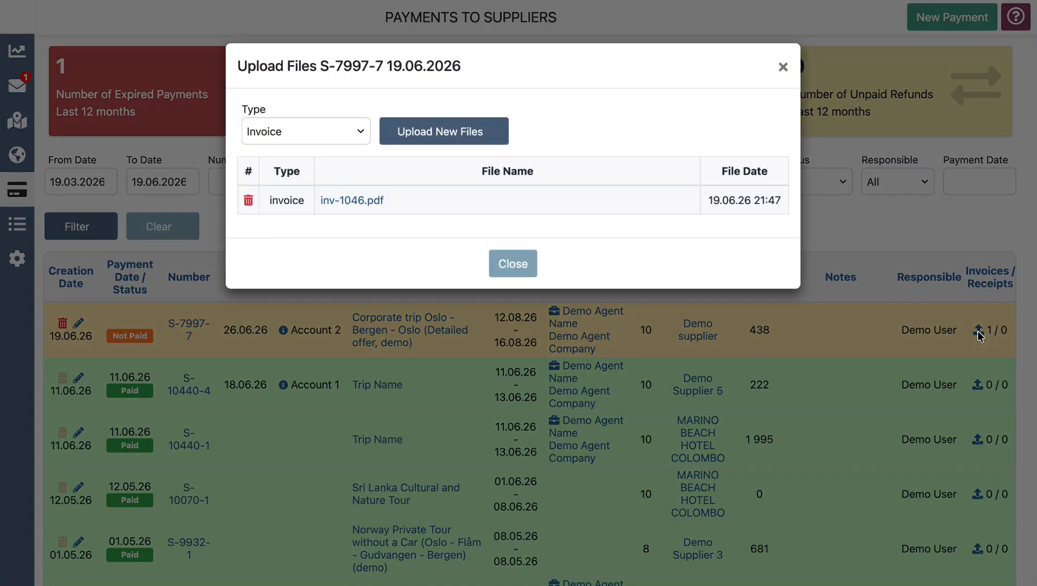
left_click(354, 200)
left_click(781, 67)
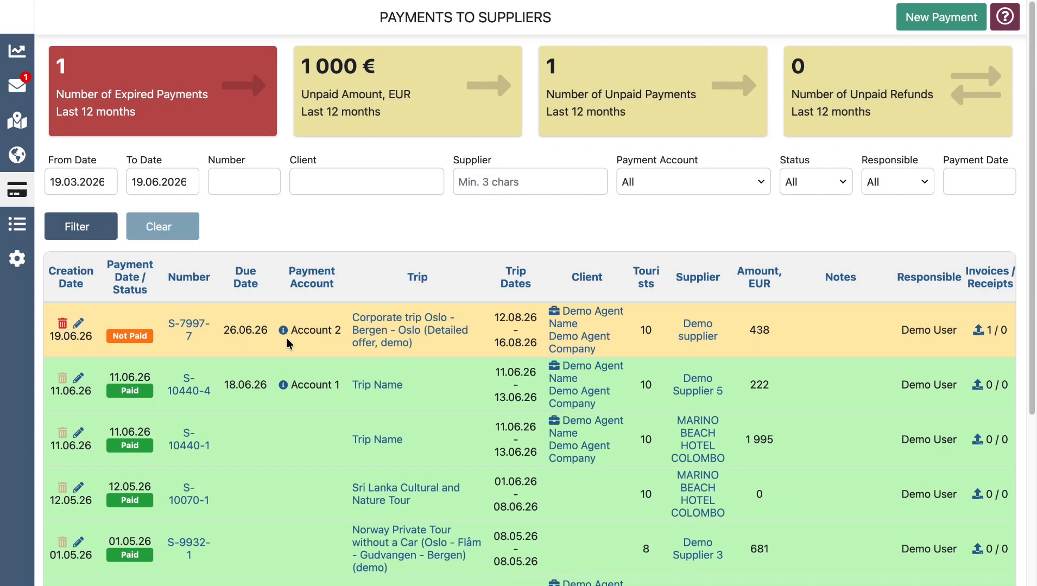
Step: Edit the trip 7997 payment to Demo supplier, change its payment status to Paid, and save it
left_click(79, 325)
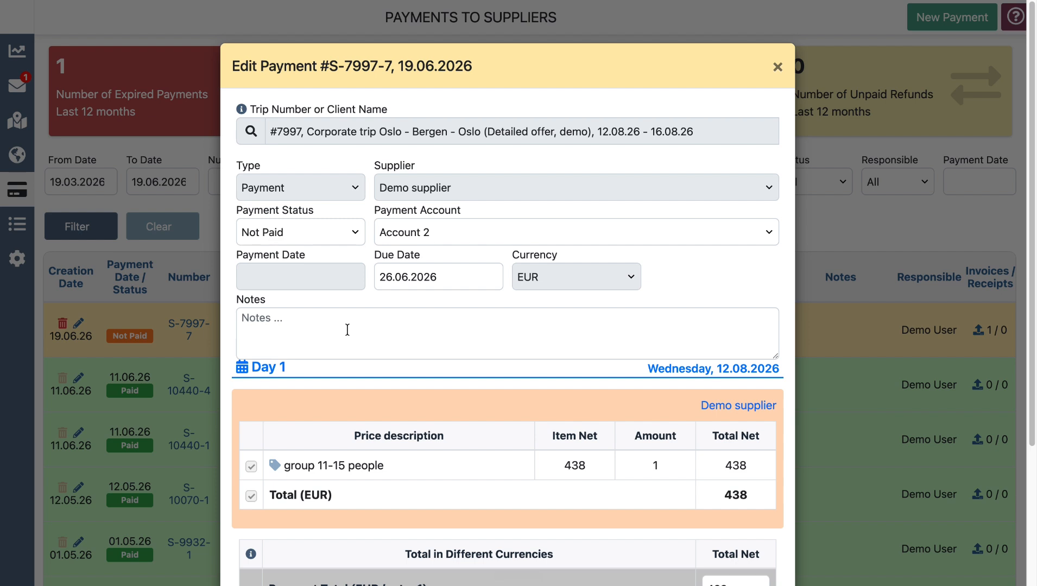
left_click(342, 239)
left_click(336, 244)
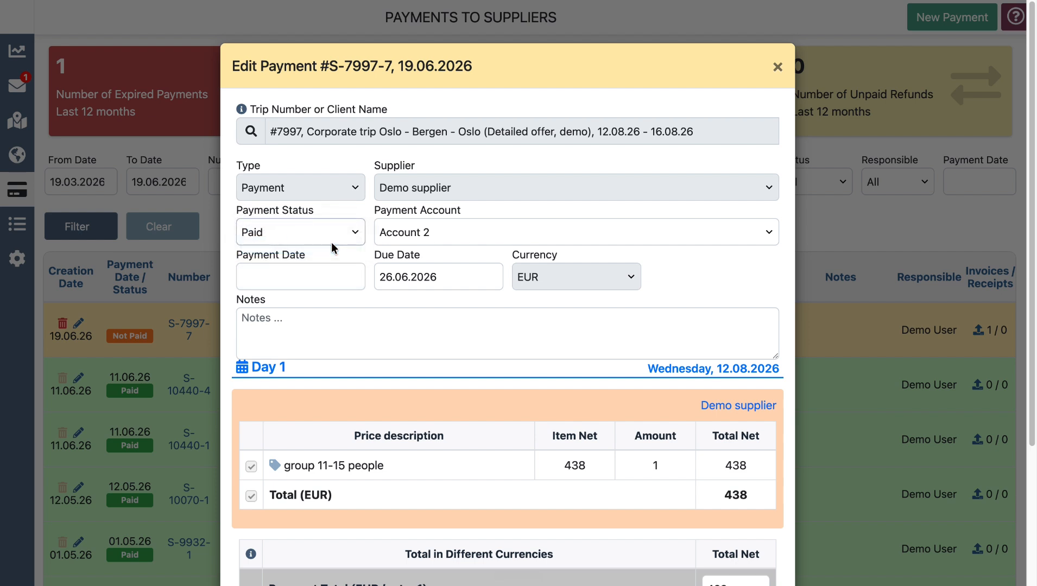
scroll(328, 288, "down", 4)
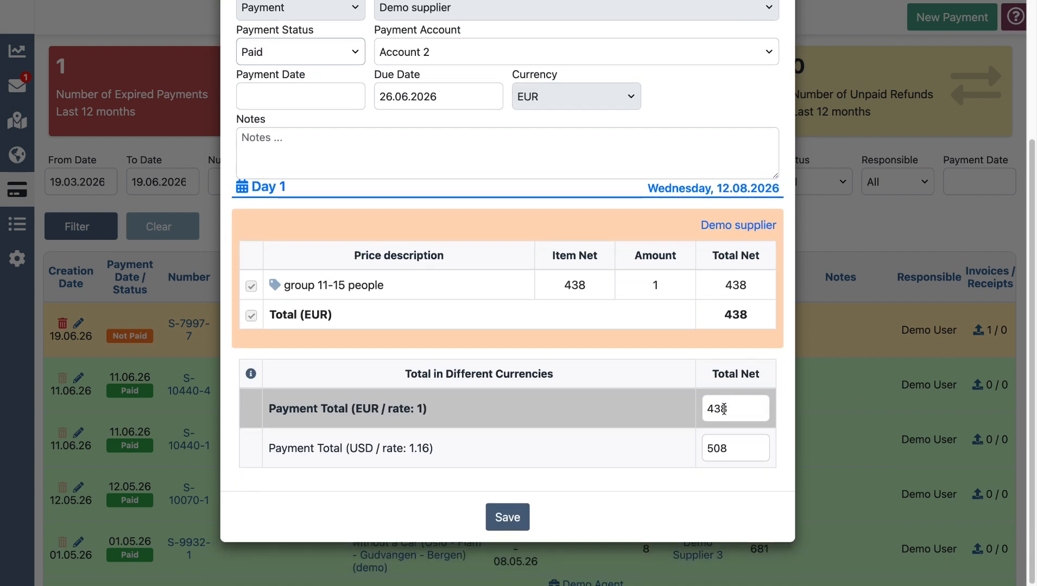
left_click(725, 409)
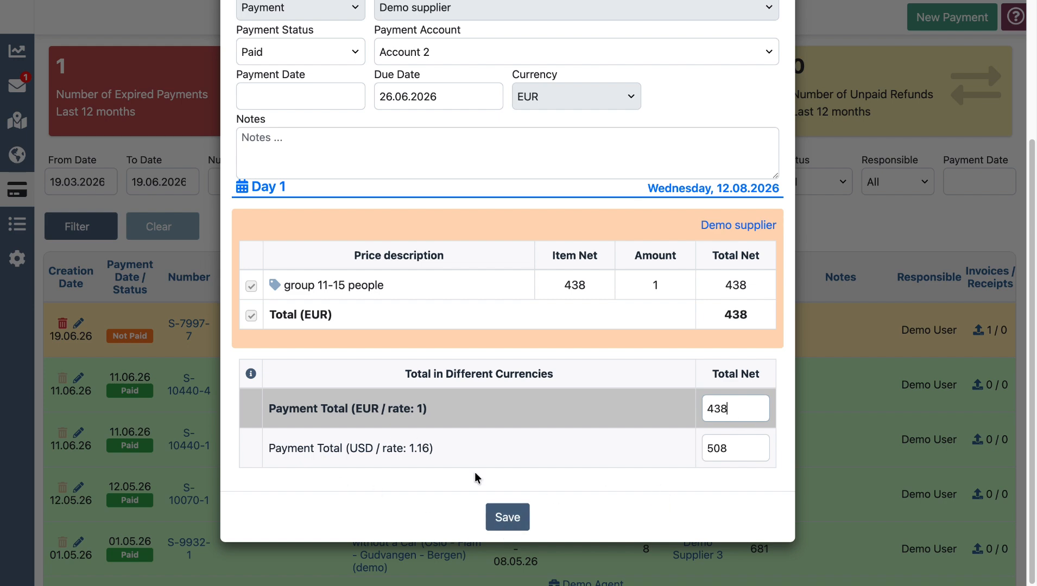
left_click(517, 523)
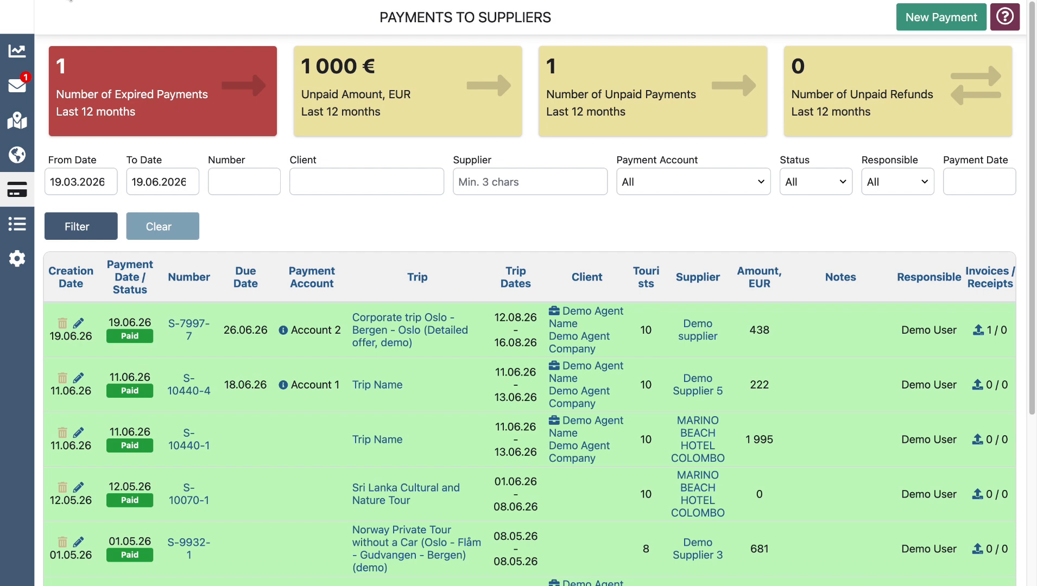
Step: Look through the overall list of payments from clients and return to the payments to suppliers
mouse_move(21, 191)
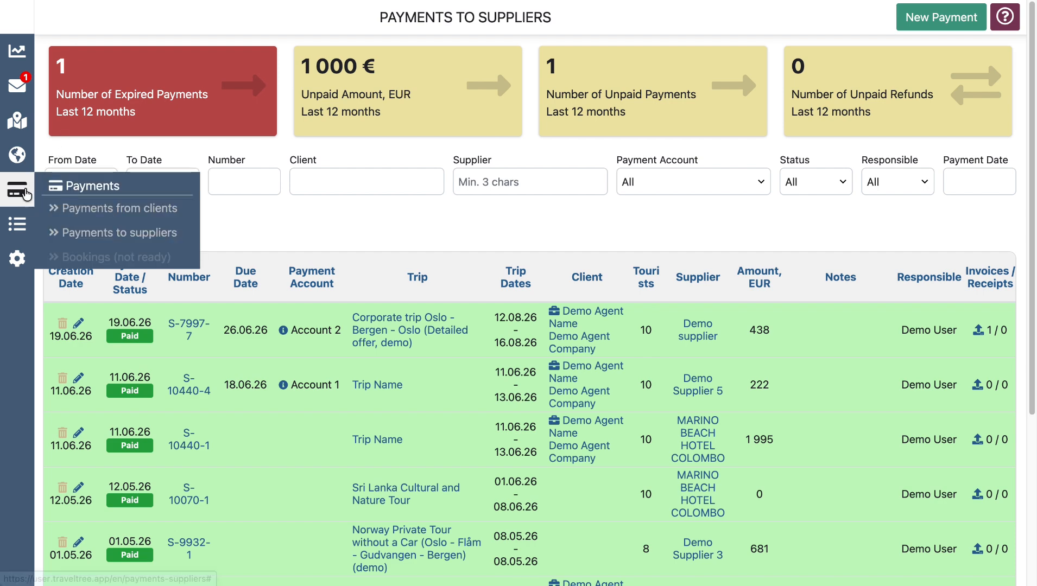
left_click(102, 209)
scroll(101, 207, "down", 5)
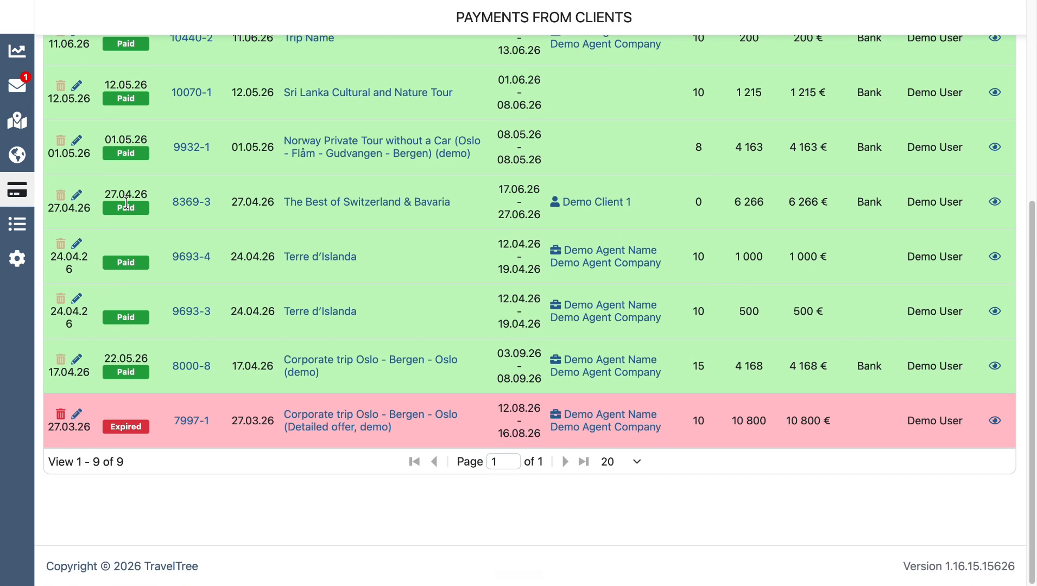
scroll(137, 194, "up", 5)
scroll(137, 194, "down", 5)
scroll(199, 276, "up", 5)
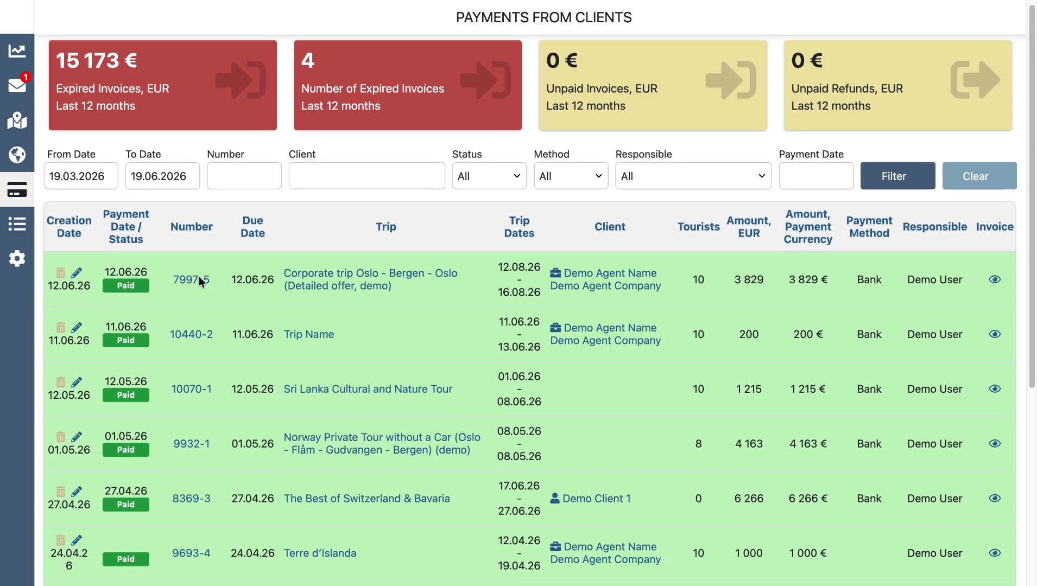
scroll(198, 276, "down", 1)
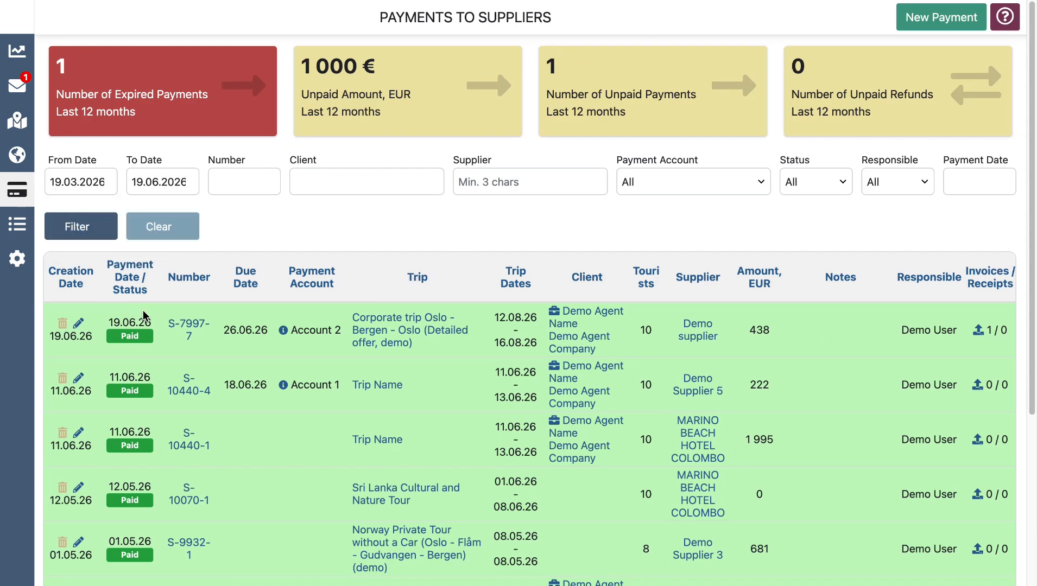
Step: View the payments to suppliers inside trip 7997, and check the Oslo guided tour's supplier status in the trip's prices
left_click(186, 323)
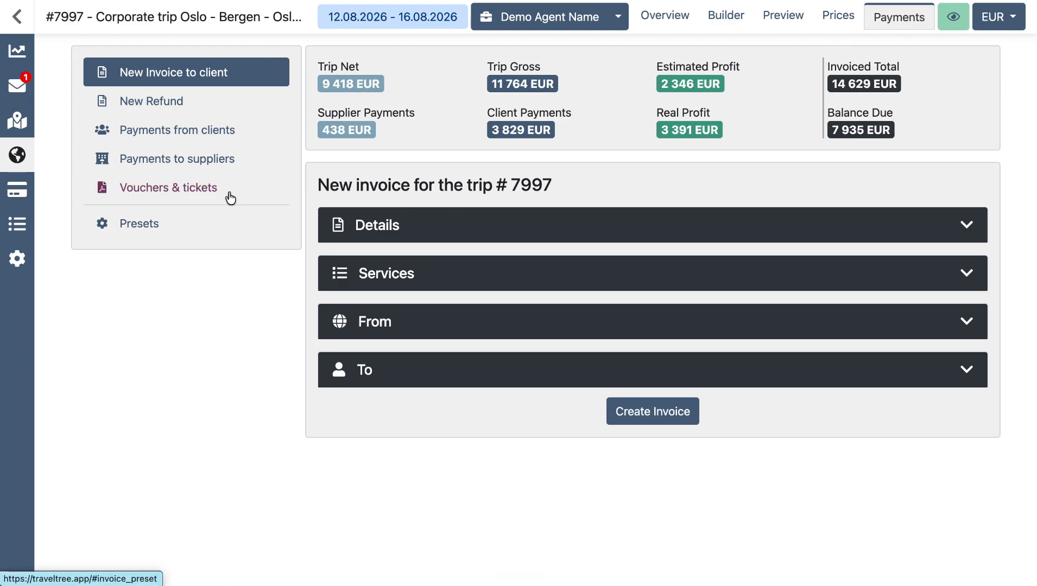
left_click(163, 159)
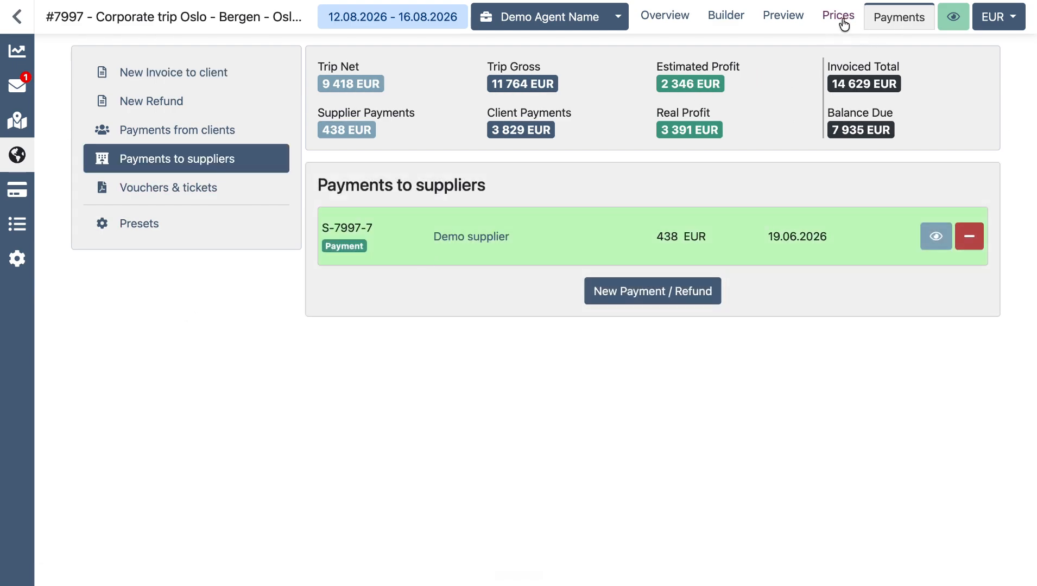
left_click(841, 16)
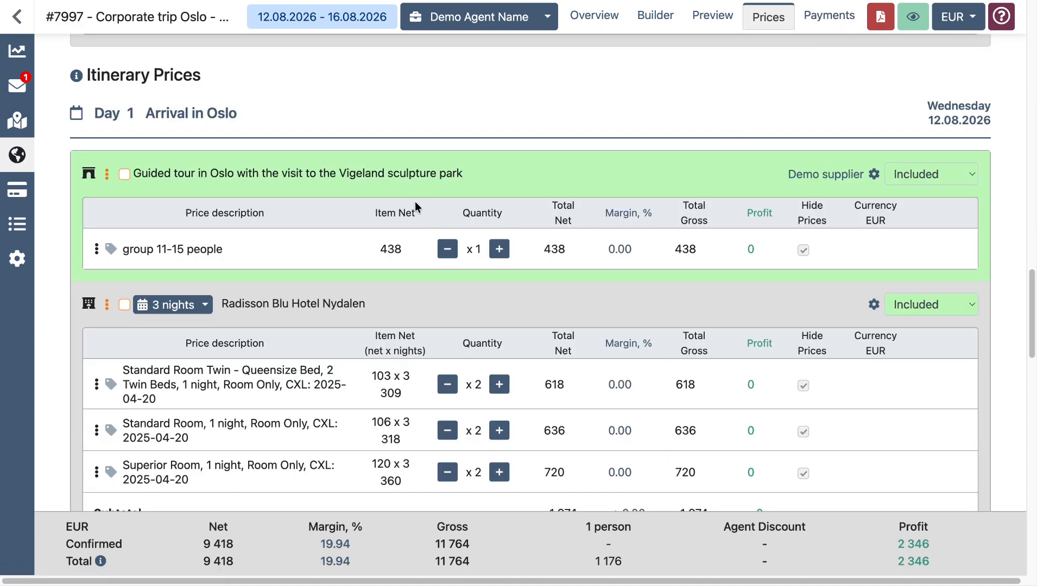
left_click(874, 174)
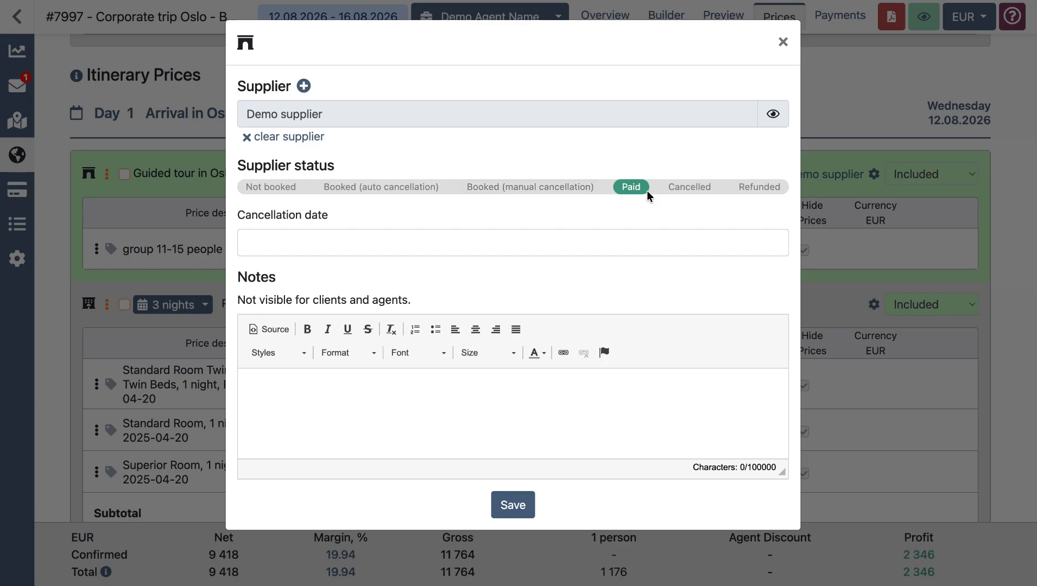
left_click(782, 42)
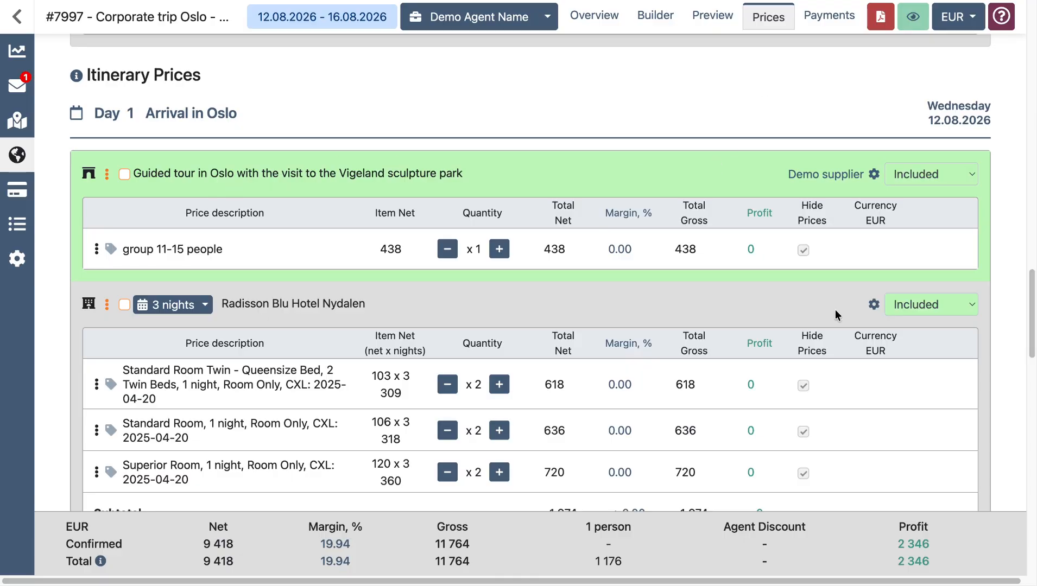
Step: Set the supplier status of the Day 3 Best Views of Bergen - Segway Tour to Booked (manual cancellation) and save
scroll(855, 277, "down", 15)
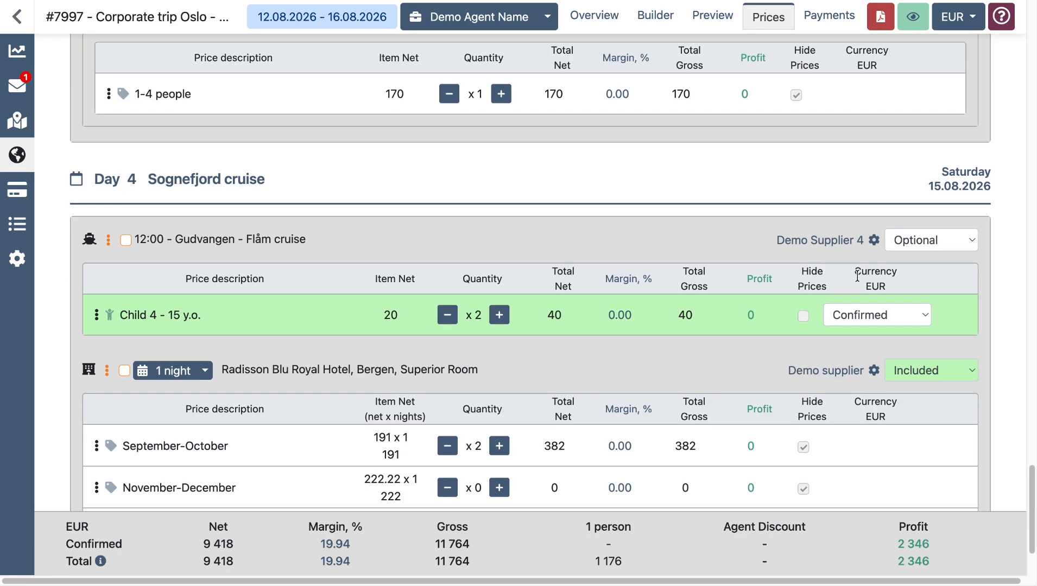
scroll(857, 274, "up", 2)
scroll(857, 275, "up", 20)
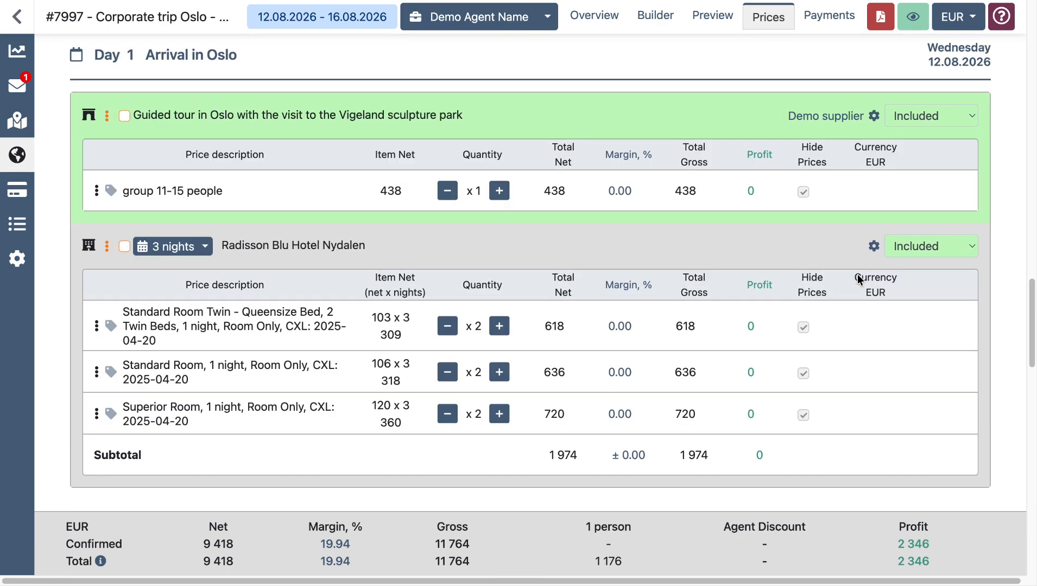
scroll(857, 275, "down", 12)
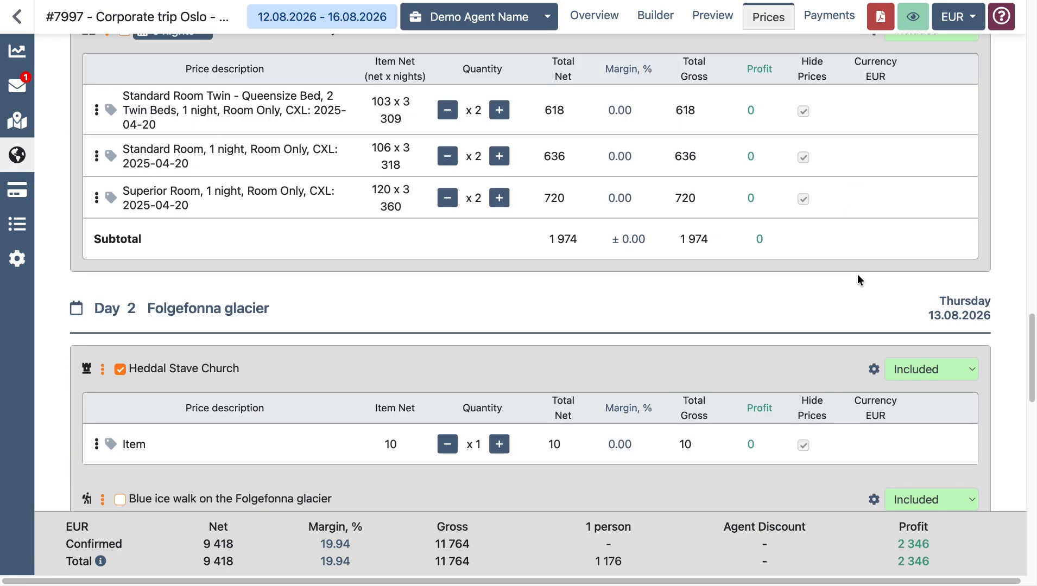
scroll(857, 274, "up", 4)
scroll(858, 279, "down", 1)
scroll(857, 280, "down", 15)
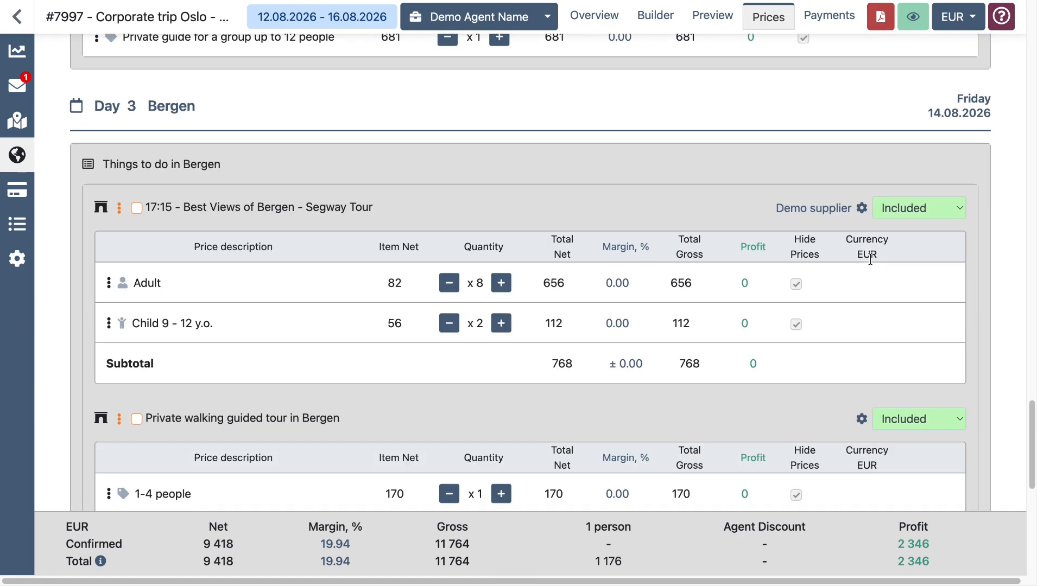
left_click(861, 209)
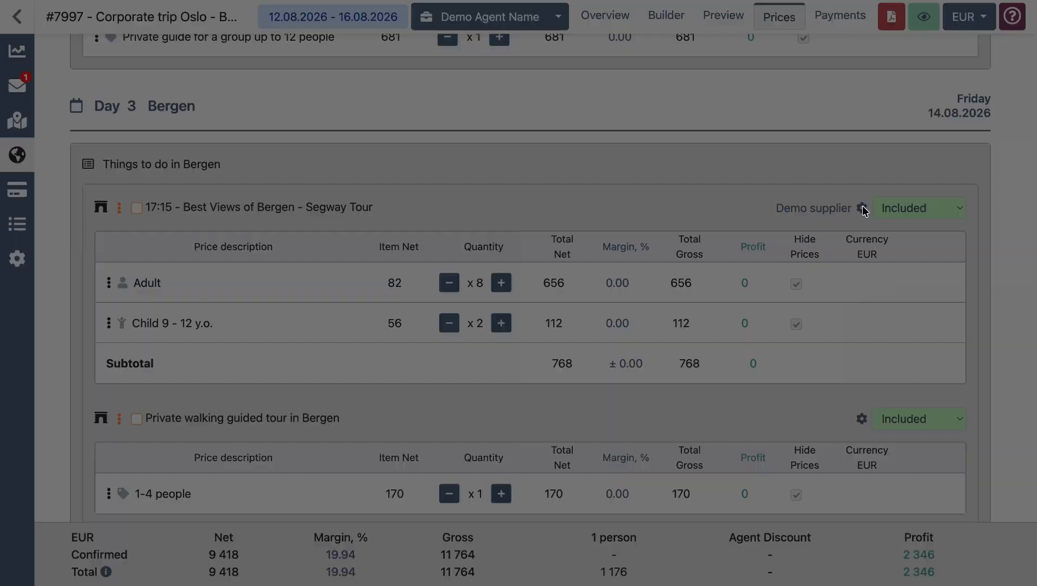
left_click(522, 187)
left_click(513, 505)
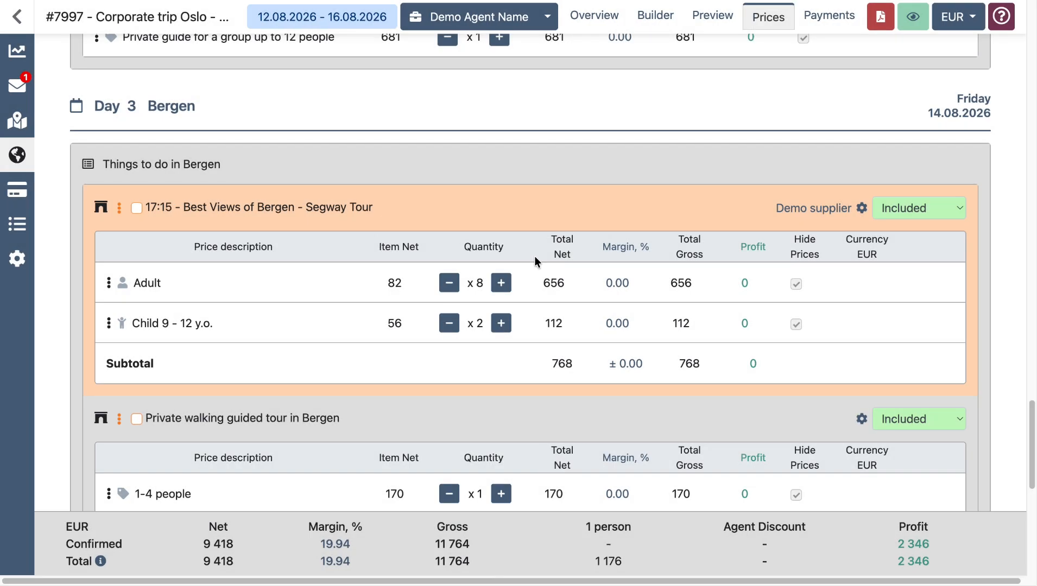
scroll(555, 208, "up", 10)
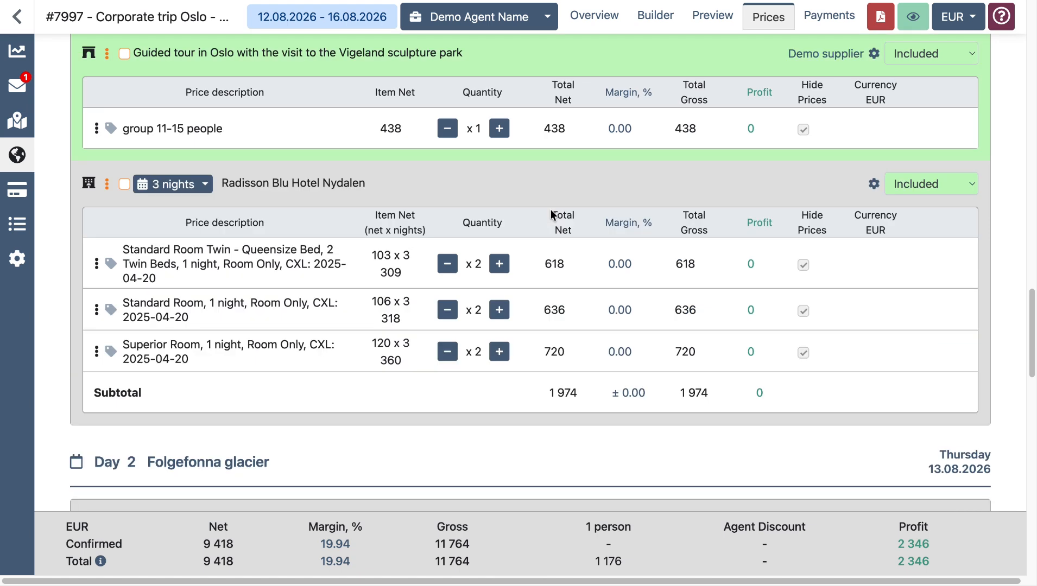
key("super+shift+5")
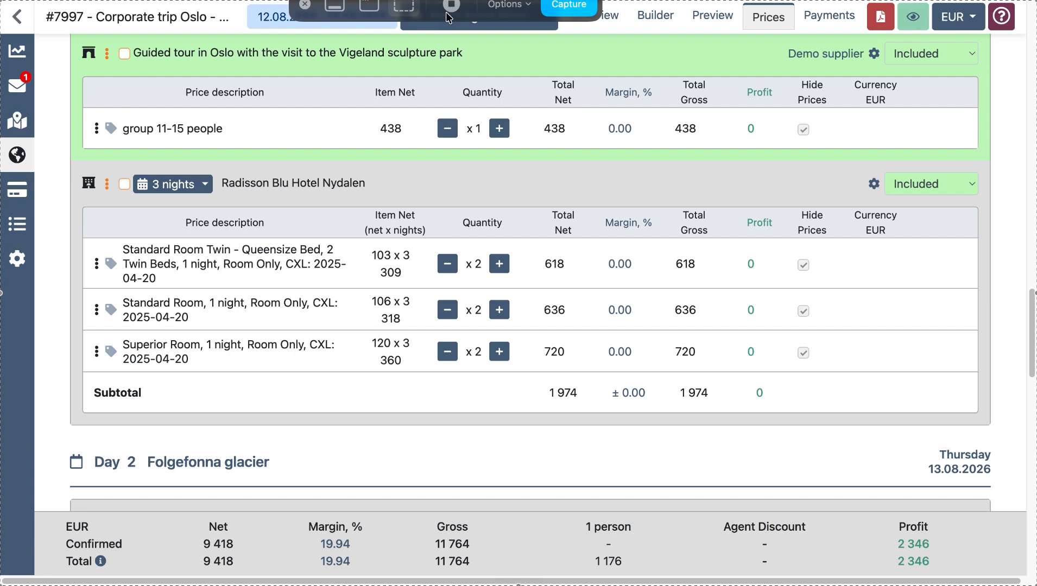
left_click(306, 6)
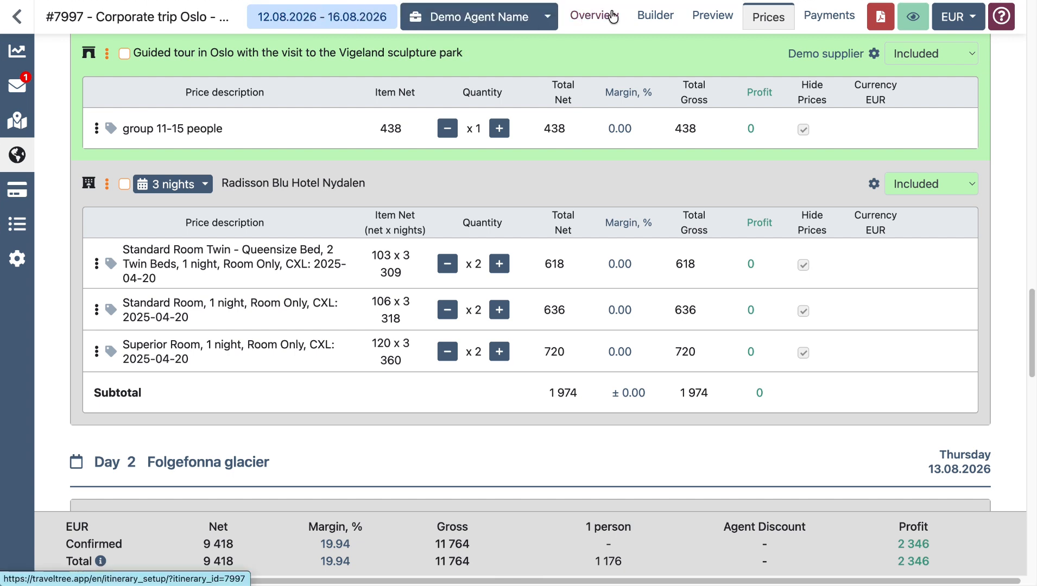
Step: Open the trip's itinerary builder and check how the booked and paid services are marked on Days 1 to 3
left_click(655, 17)
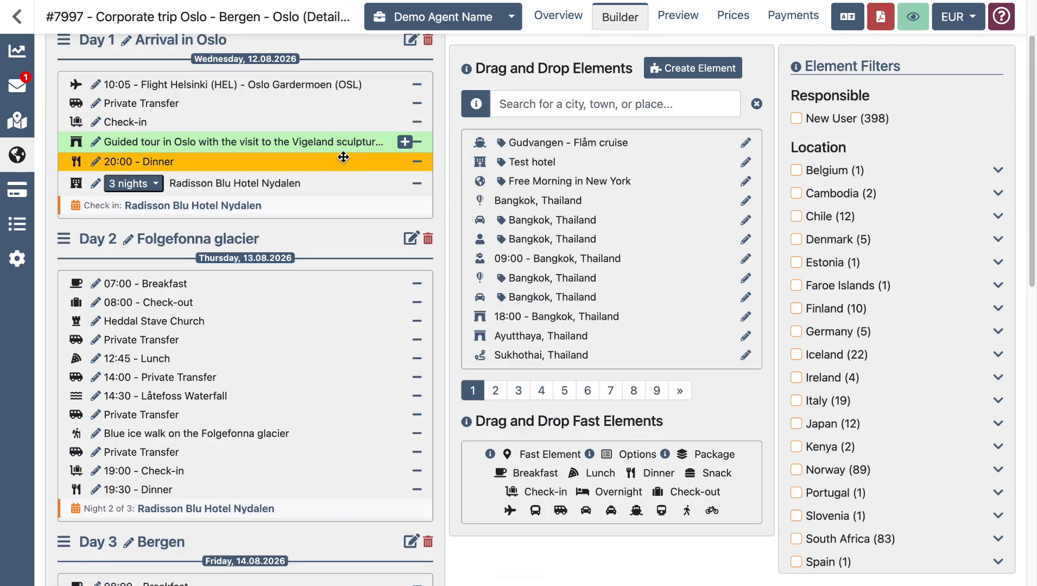
scroll(343, 167, "down", 7)
scroll(315, 211, "up", 2)
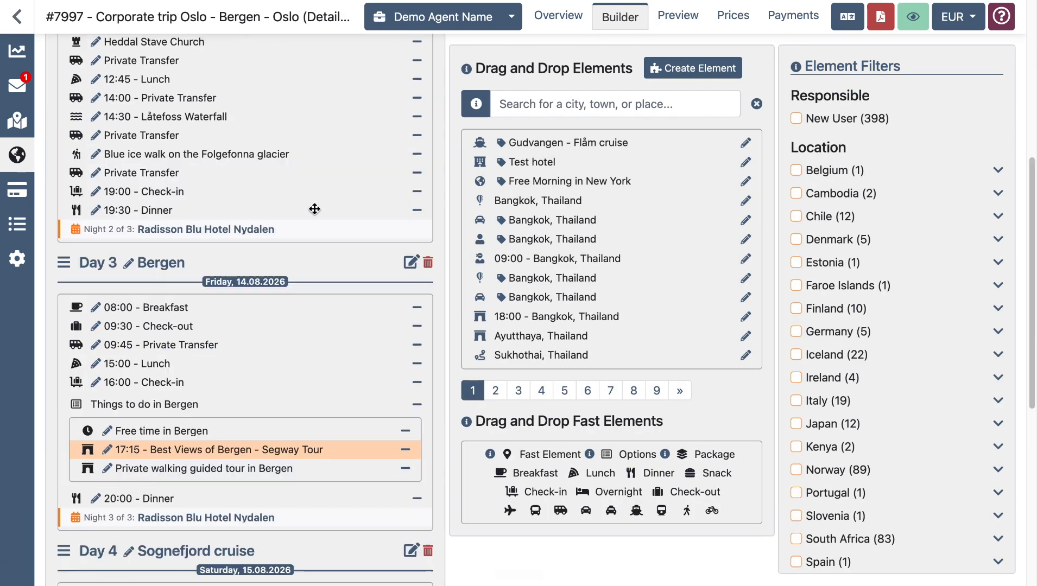
Step: Open the Day 1 preview, check the supplier status shown on the Oslo guided tour, and return to the itinerary builder
scroll(314, 209, "up", 6)
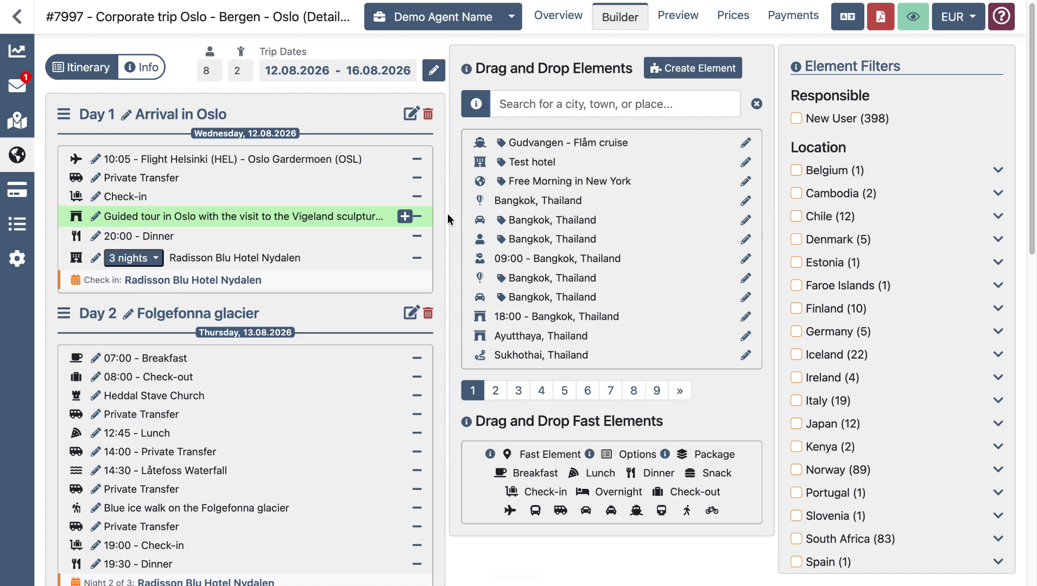
scroll(448, 216, "down", 7)
scroll(326, 152, "up", 7)
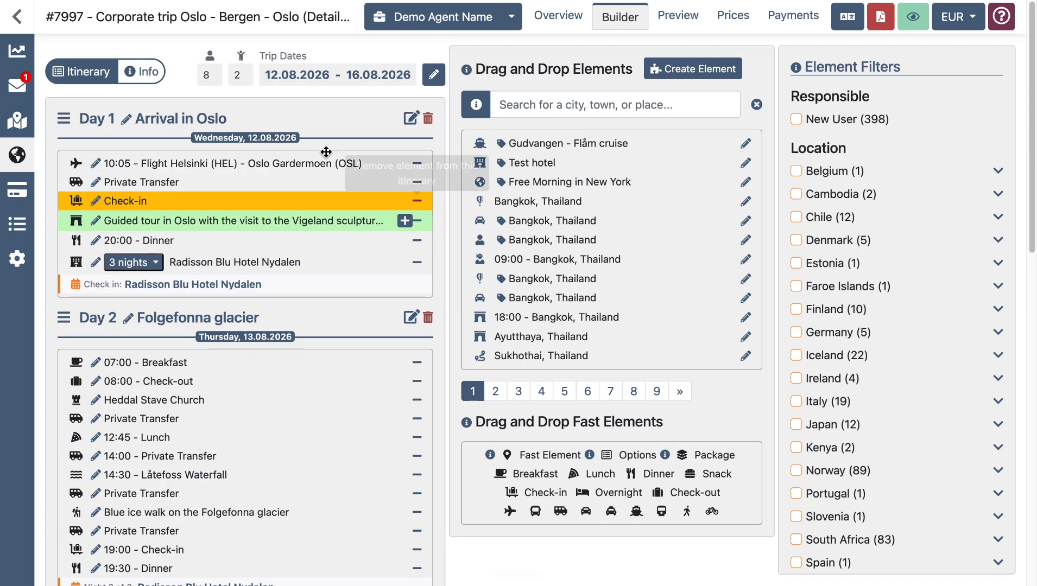
left_click(169, 120)
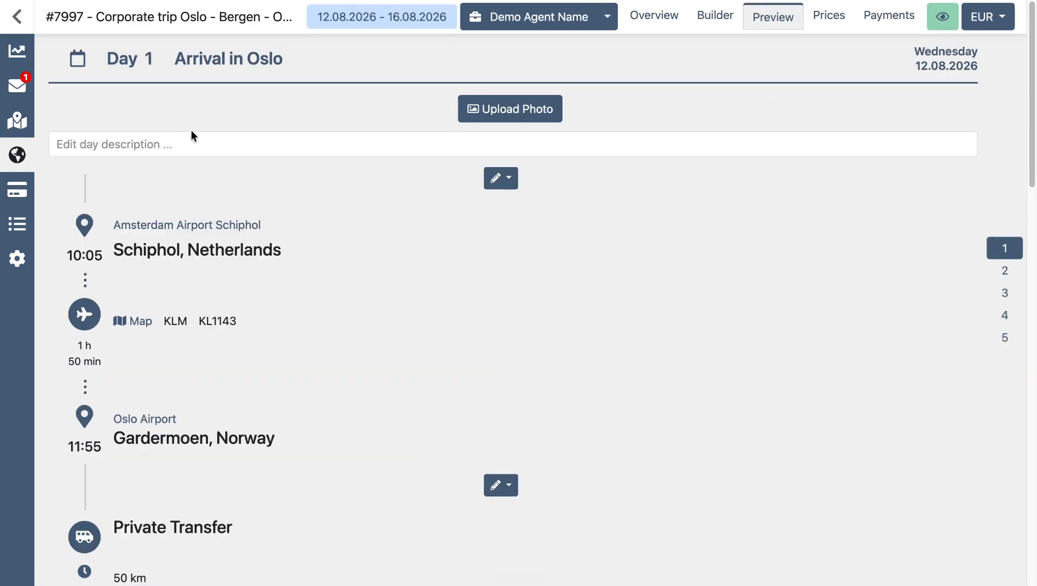
scroll(311, 181, "down", 10)
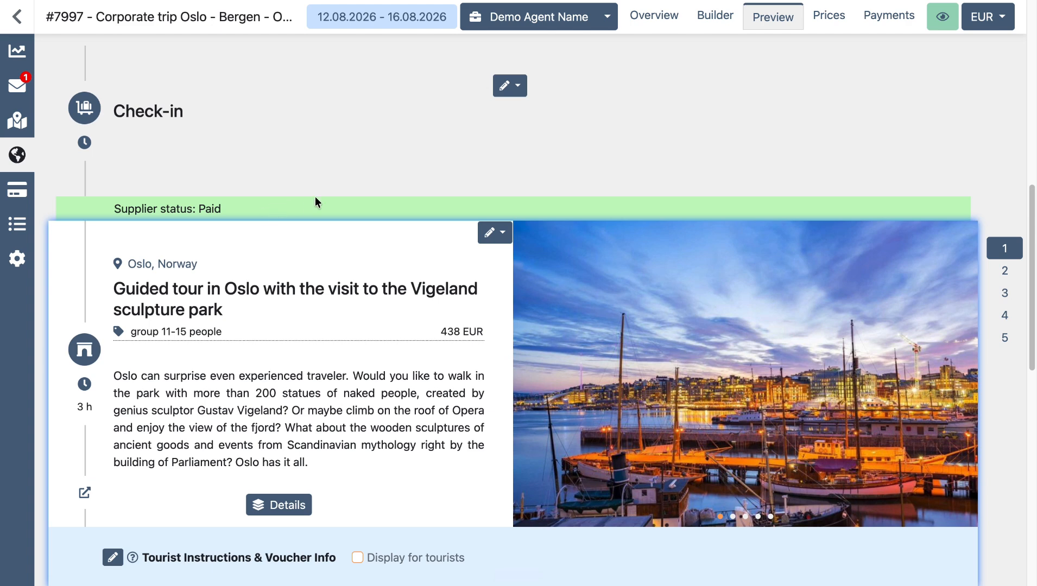
scroll(315, 197, "up", 5)
left_click(711, 16)
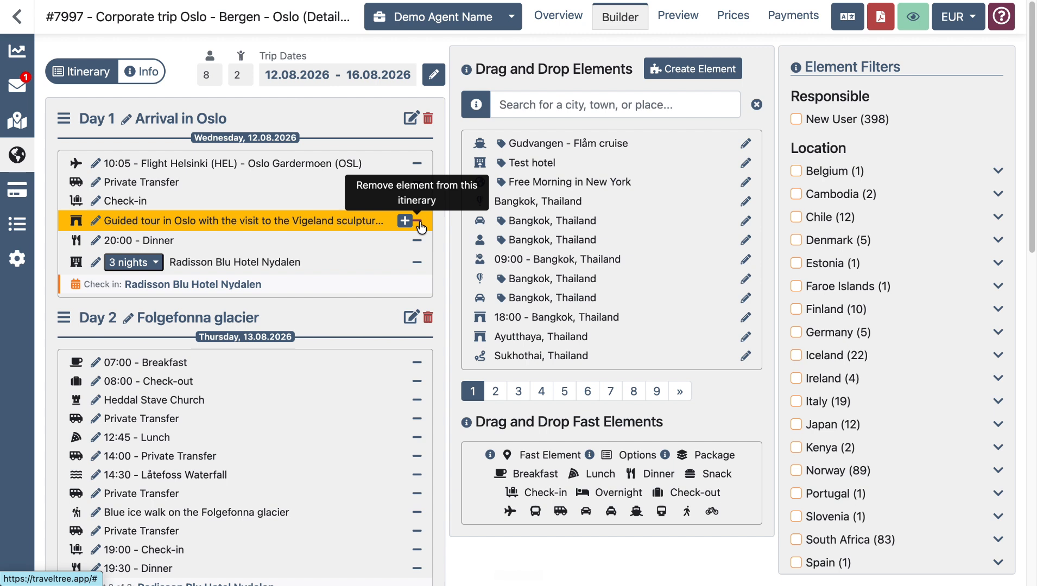
Step: Try to move or remove the guided tour in Oslo with the Vigeland sculpture park visit from the Day 1 itinerary
left_click(336, 221)
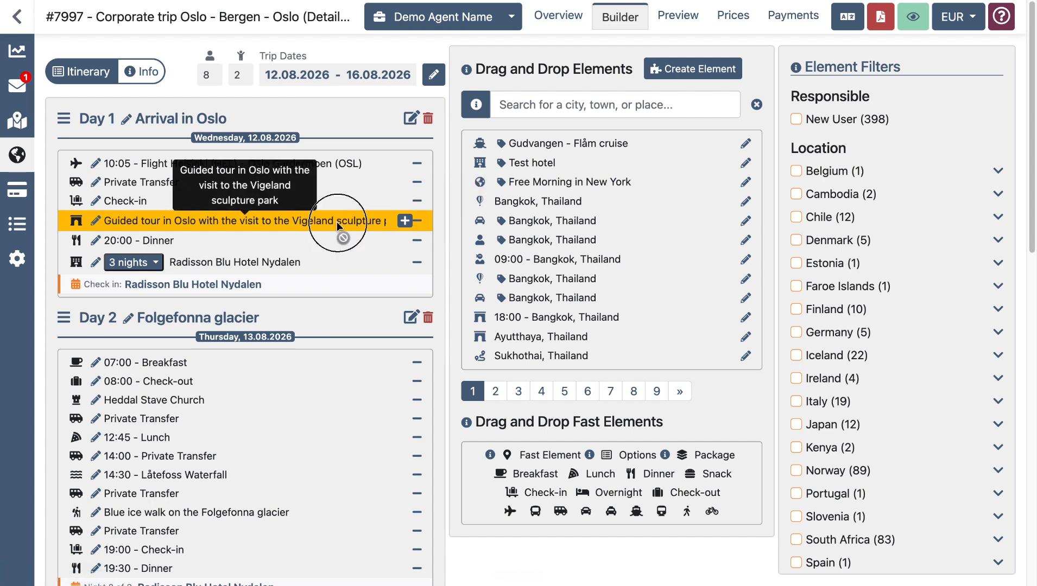
left_click_drag(337, 221, 443, 216)
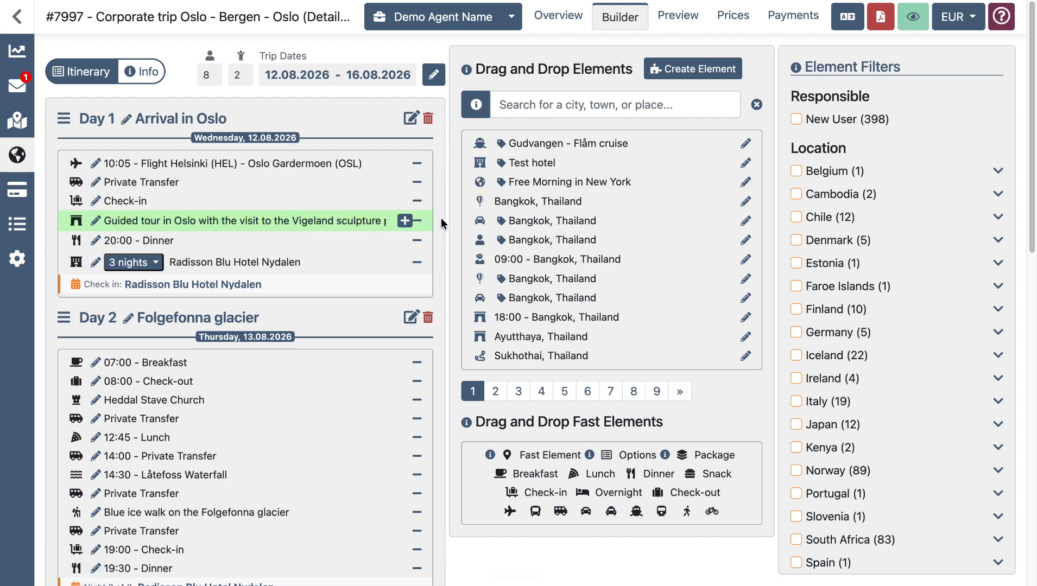
left_click_drag(436, 222, 423, 224)
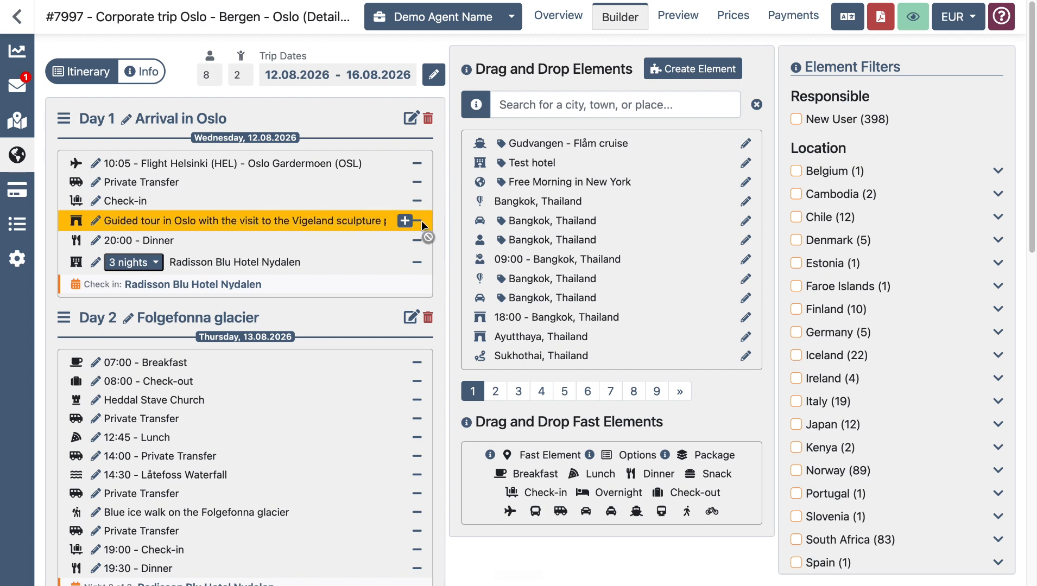
left_click_drag(422, 221, 436, 214)
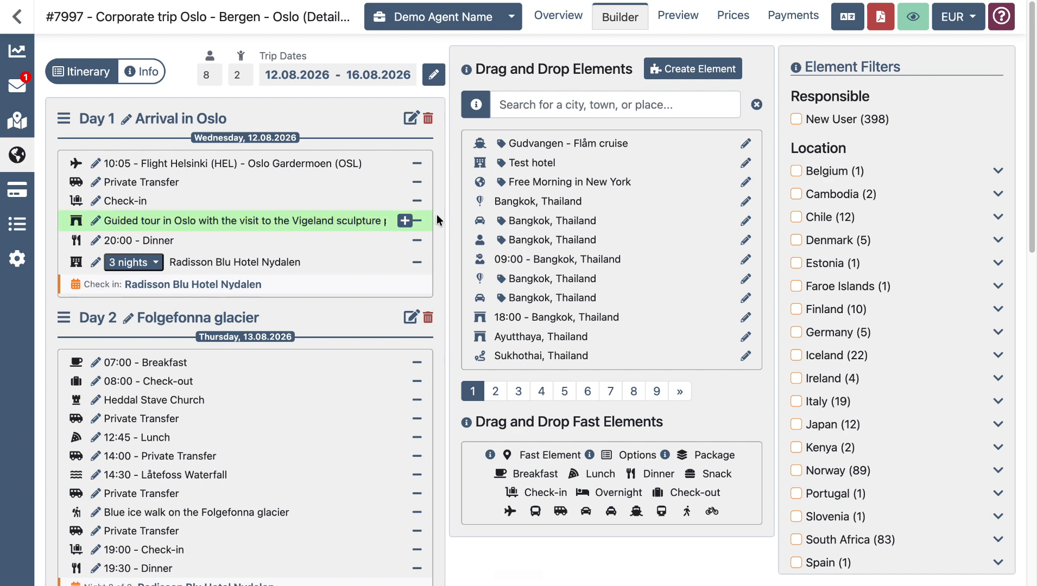